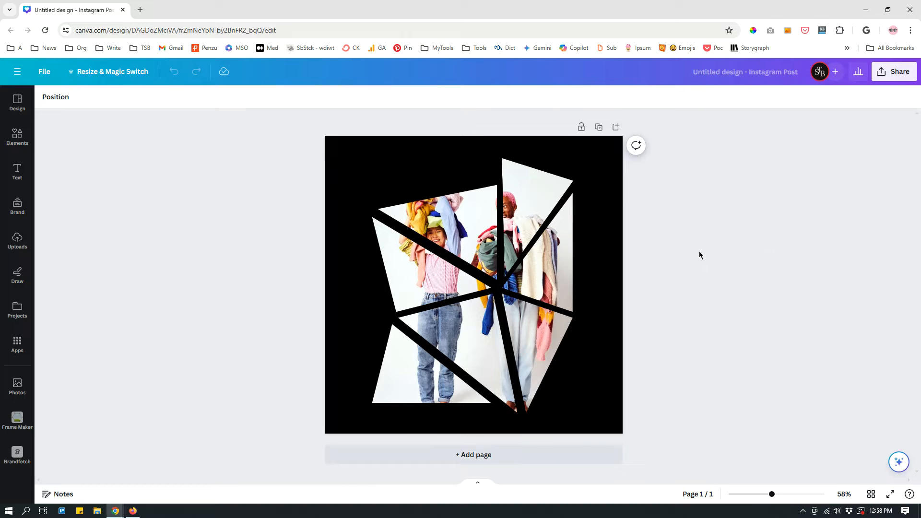
Switch to Firefox and open the Canva home page at canva.com
{"action": "left_click", "coordinate": [133, 511]}
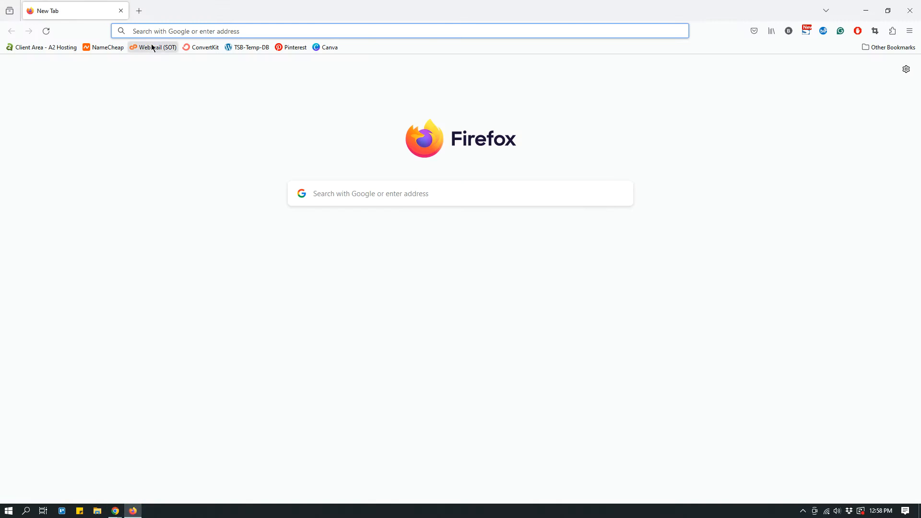
{"action": "left_click", "coordinate": [160, 31]}
{"action": "left_click", "coordinate": [161, 78]}
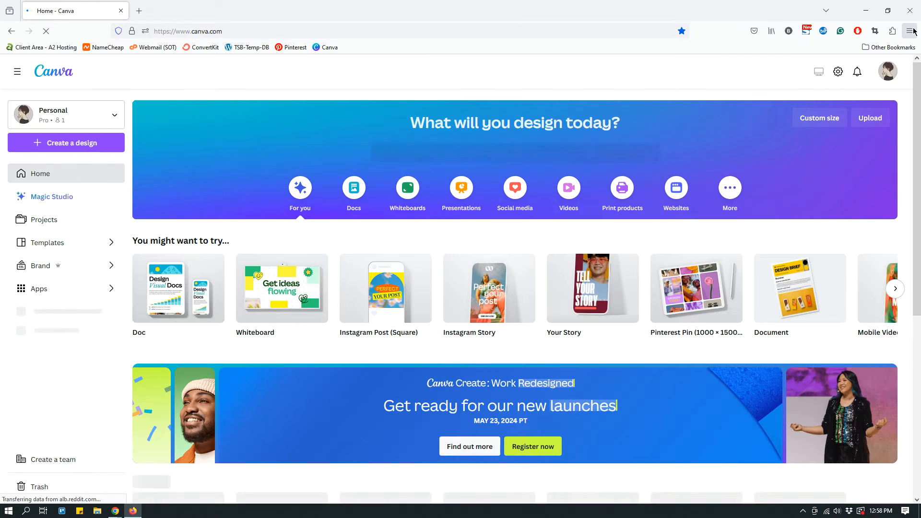
{"action": "left_click", "coordinate": [913, 32]}
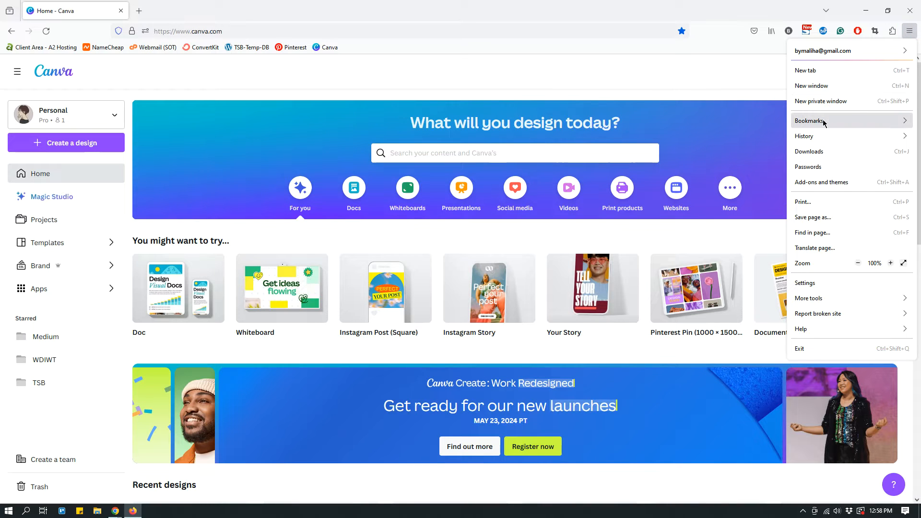
{"action": "left_click", "coordinate": [824, 124]}
{"action": "left_click", "coordinate": [823, 102]}
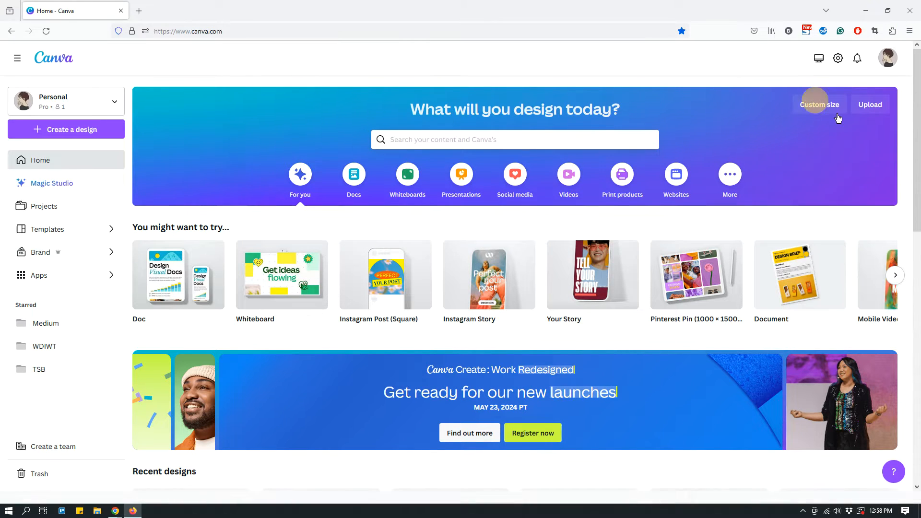
{"action": "scroll", "coordinate": [333, 359], "scroll_direction": "down", "scroll_amount": 5}
{"action": "scroll", "coordinate": [332, 361], "scroll_direction": "up", "scroll_amount": 5}
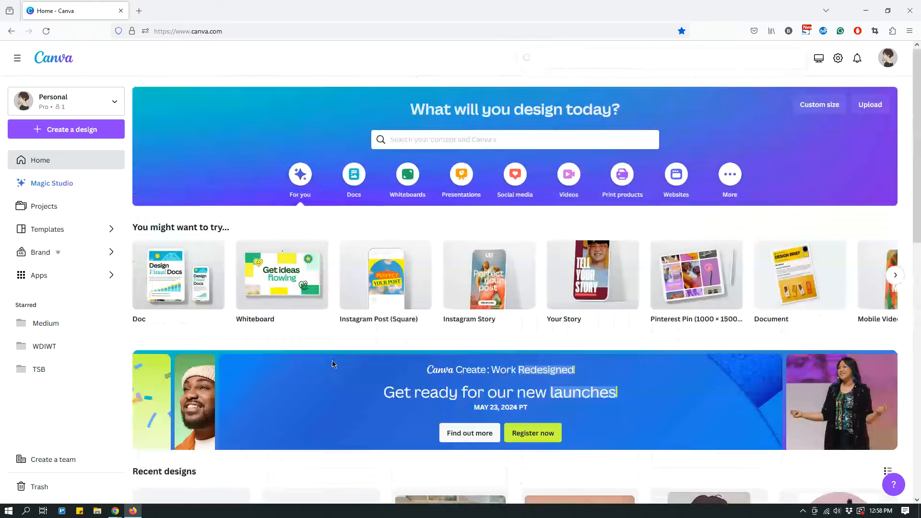
Create a new blank Instagram Post (Square) design
{"action": "left_click", "coordinate": [76, 129]}
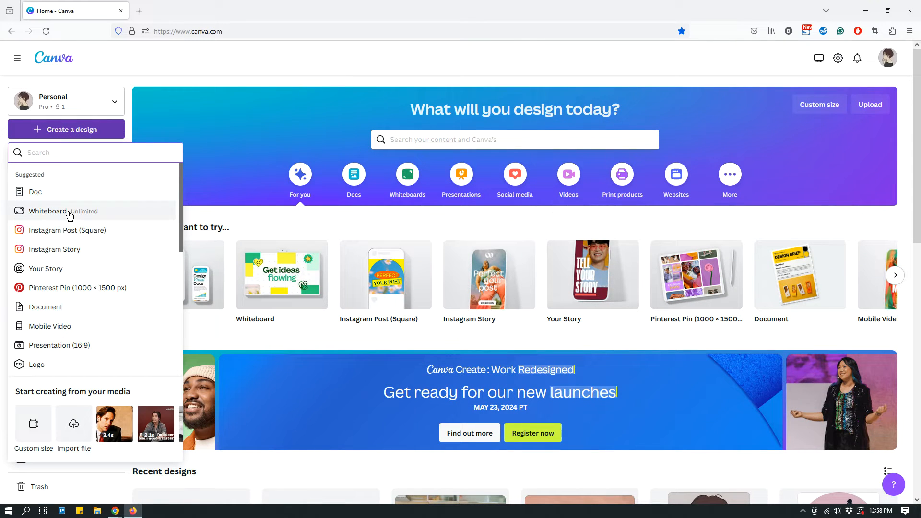
{"action": "left_click", "coordinate": [70, 231]}
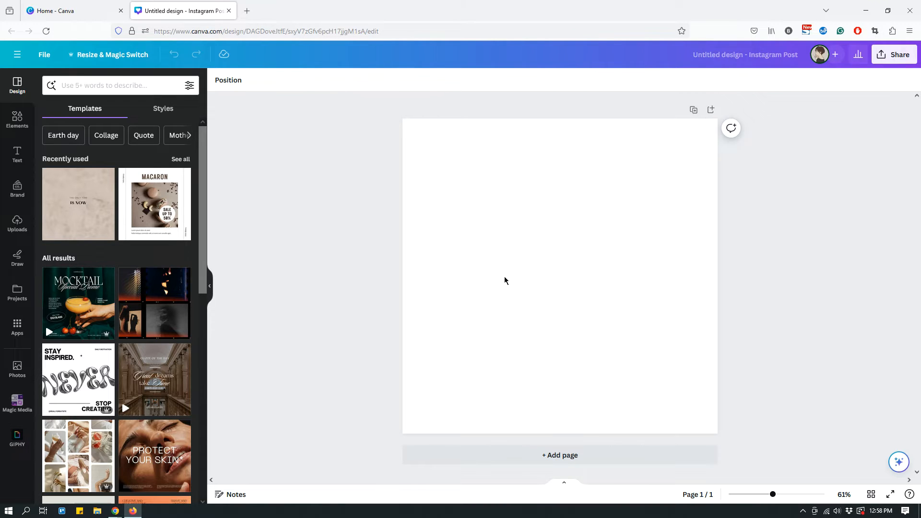
Search the Canva apps for Frame Maker and open that app beside the blank design
{"action": "left_click", "coordinate": [19, 324]}
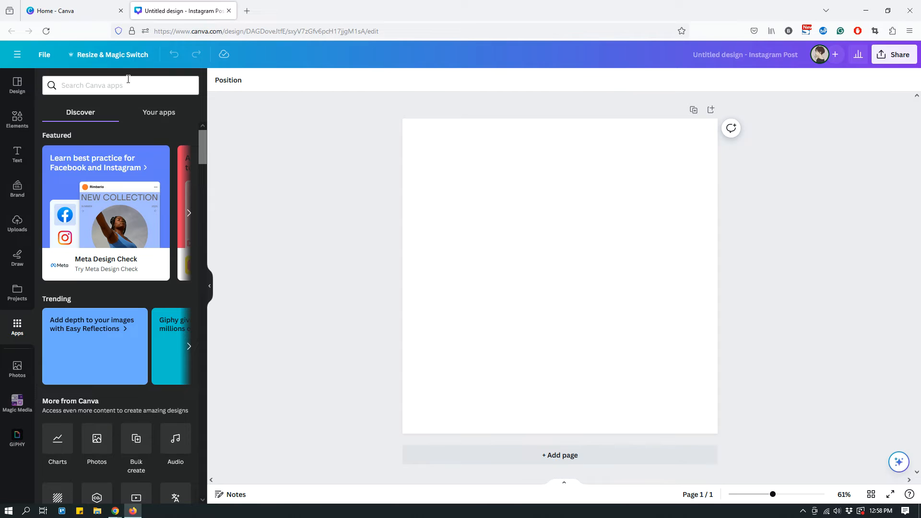
{"action": "left_click", "coordinate": [128, 82]}
{"action": "type", "text": "frame"}
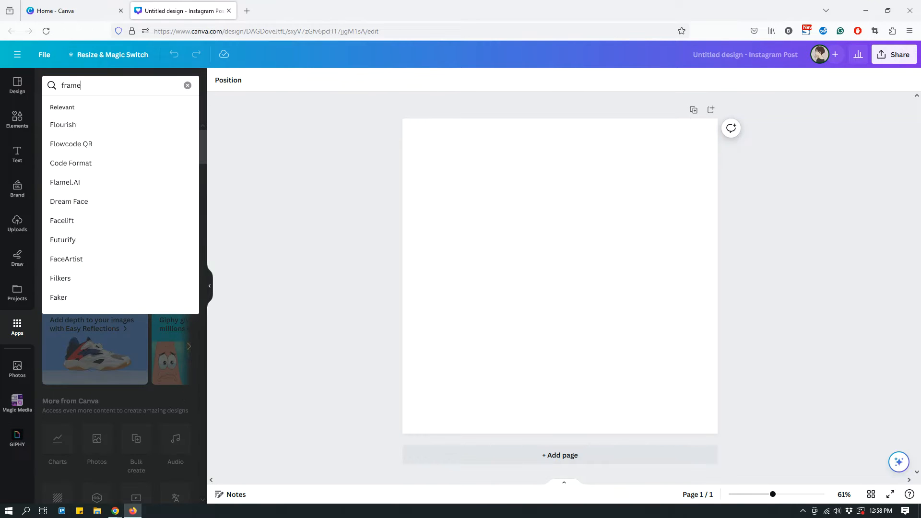
{"action": "type", "text": " maker"}
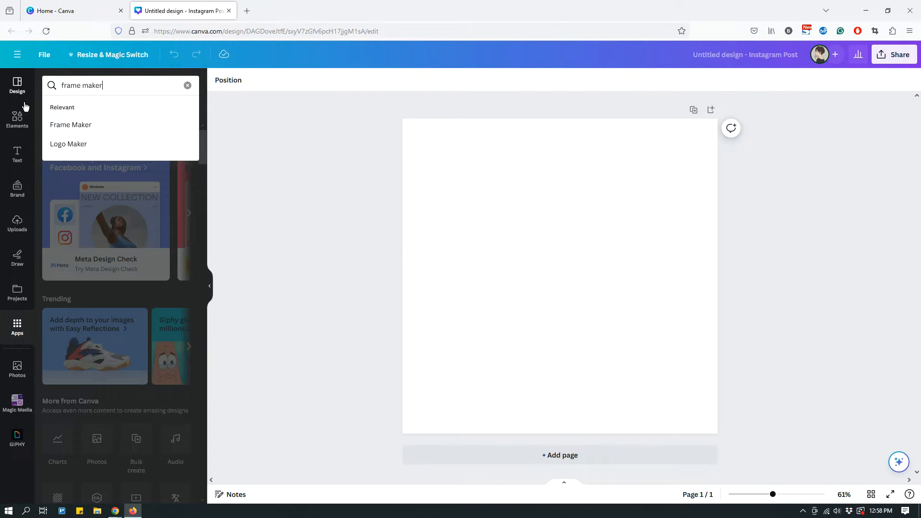
{"action": "left_click", "coordinate": [89, 127]}
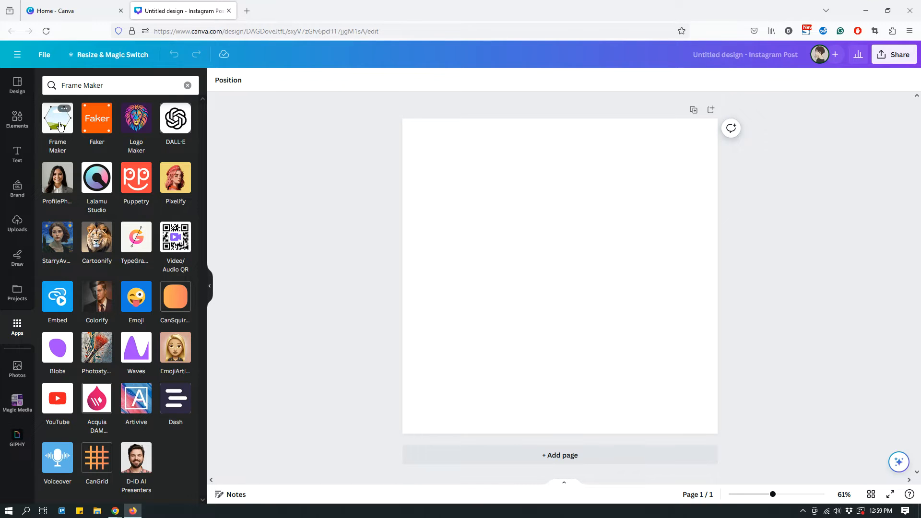
{"action": "left_click", "coordinate": [60, 126]}
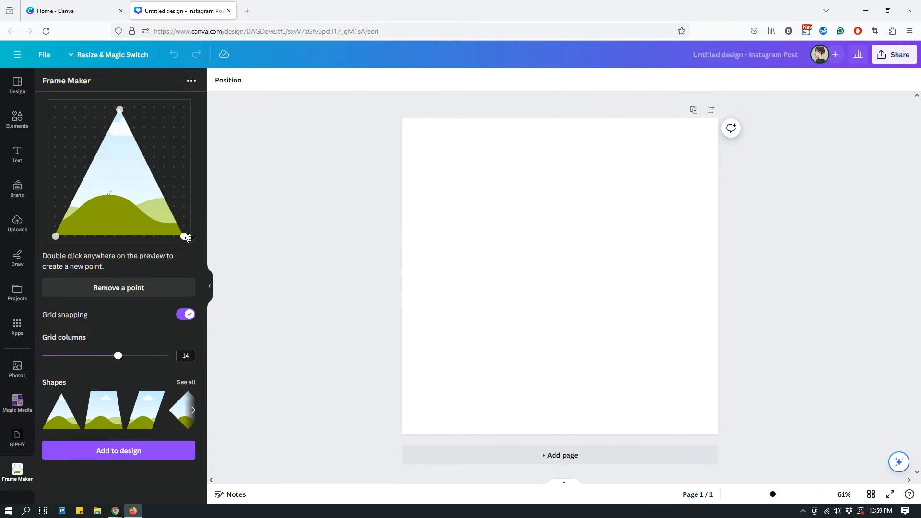
Examine the full set of preset frame shapes, then return to the triangle preview
{"action": "left_click", "coordinate": [186, 383]}
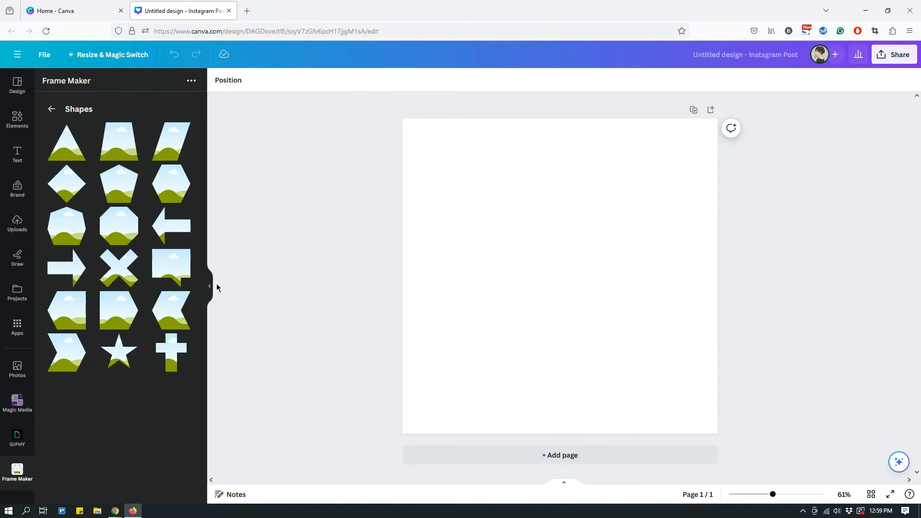
{"action": "left_click", "coordinate": [51, 109]}
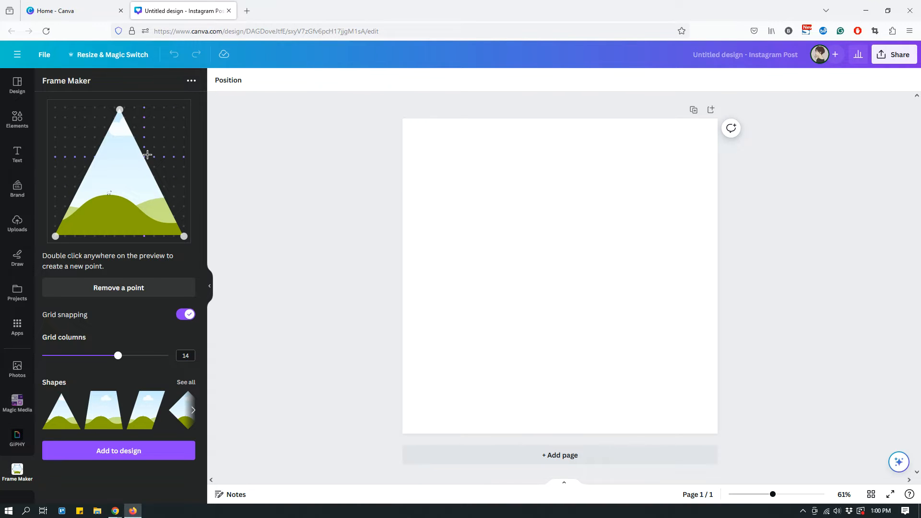
Move the triangle frame's apex point sideways to the upper-left area of the preview grid
{"action": "left_click", "coordinate": [120, 109]}
{"action": "key", "text": "ctrl+plus"}
{"action": "key", "text": "ctrl+plus"}
{"action": "key", "text": "ctrl+plus"}
{"action": "key", "text": "ctrl+plus"}
{"action": "key", "text": "ctrl+plus"}
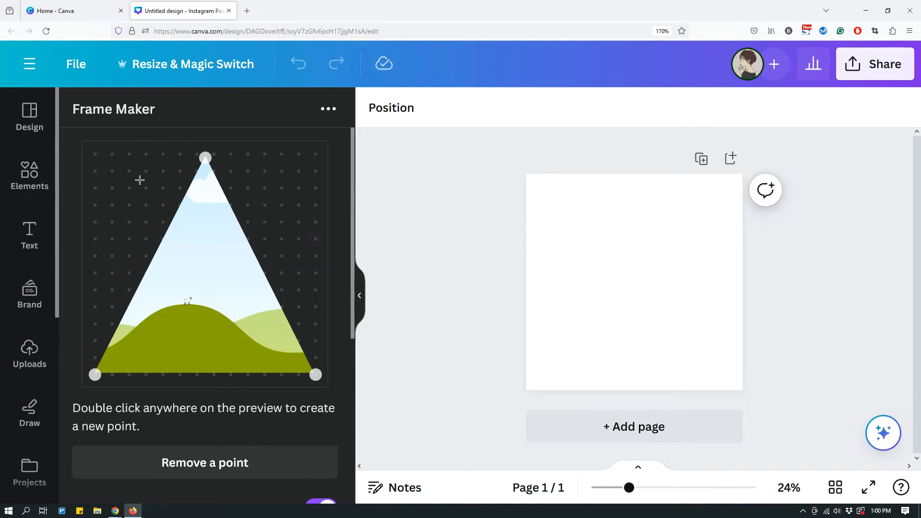
{"action": "left_click_drag", "start_coordinate": [205, 157], "coordinate": [129, 171]}
Set the grid columns to 20 and move the triangle's apex to the second grid column, about halfway down the preview
{"action": "scroll", "coordinate": [238, 232], "scroll_direction": "down", "scroll_amount": 4}
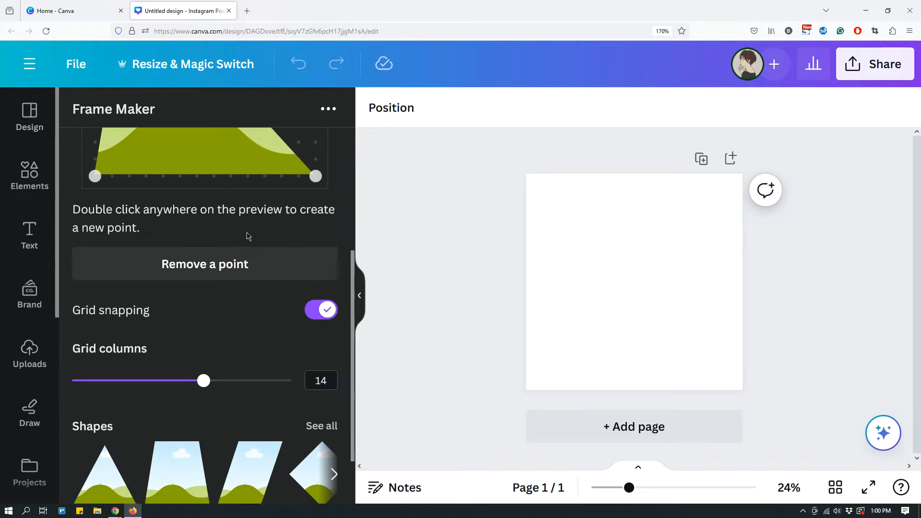
{"action": "left_click_drag", "start_coordinate": [204, 381], "coordinate": [248, 384]}
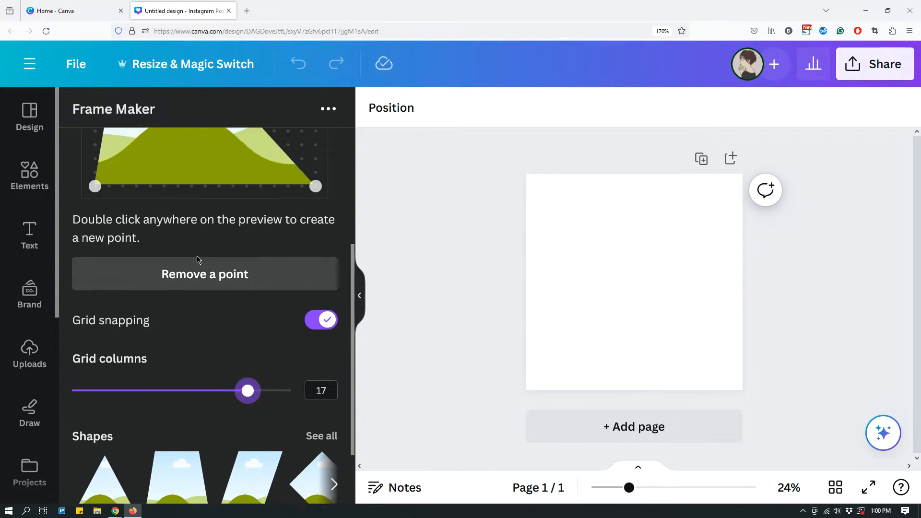
{"action": "left_click_drag", "start_coordinate": [250, 384], "coordinate": [307, 384]}
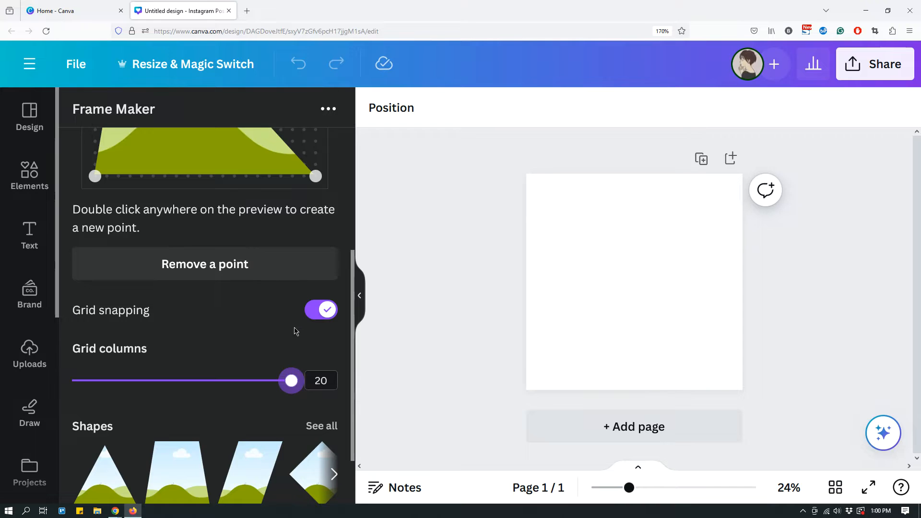
{"action": "scroll", "coordinate": [294, 329], "scroll_direction": "up", "scroll_amount": 4}
{"action": "left_click_drag", "start_coordinate": [129, 172], "coordinate": [107, 258]}
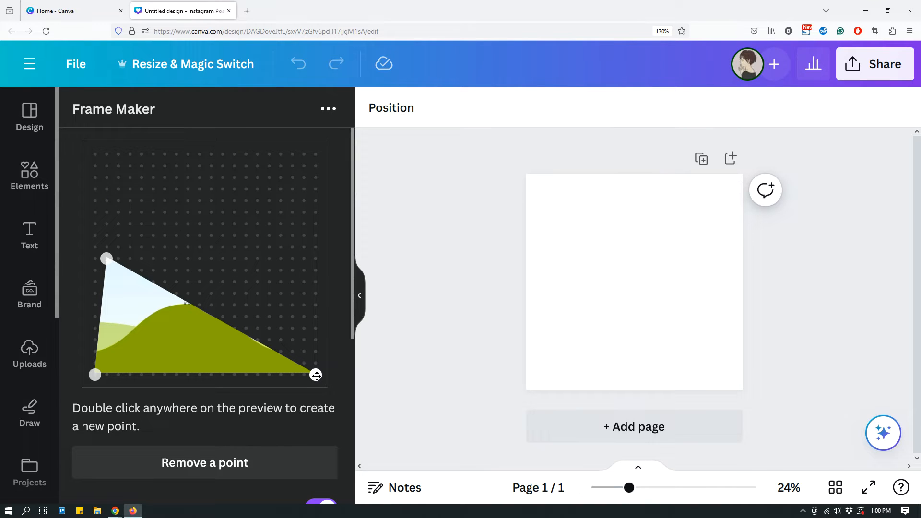
Add a fourth point to the frame shape, above and to the right of its slanted edge
{"action": "scroll", "coordinate": [283, 288], "scroll_direction": "down", "scroll_amount": 3}
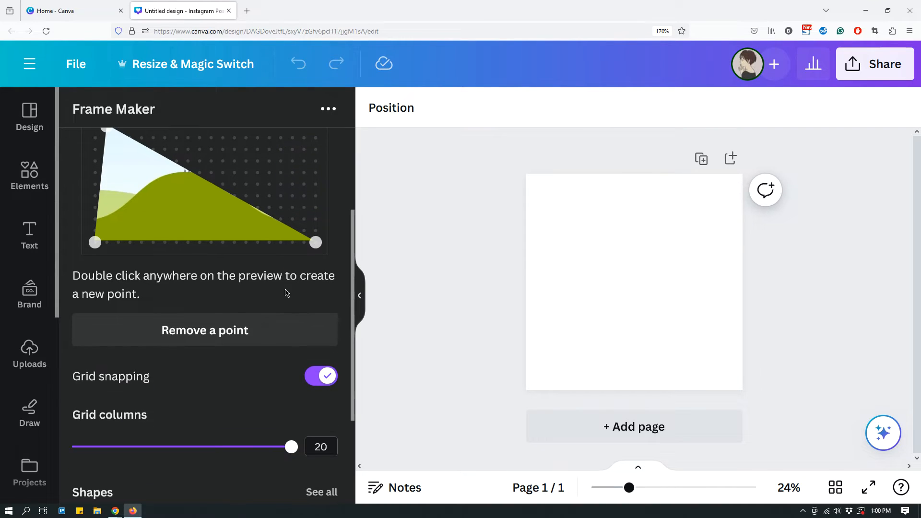
{"action": "scroll", "coordinate": [286, 293], "scroll_direction": "down", "scroll_amount": 3}
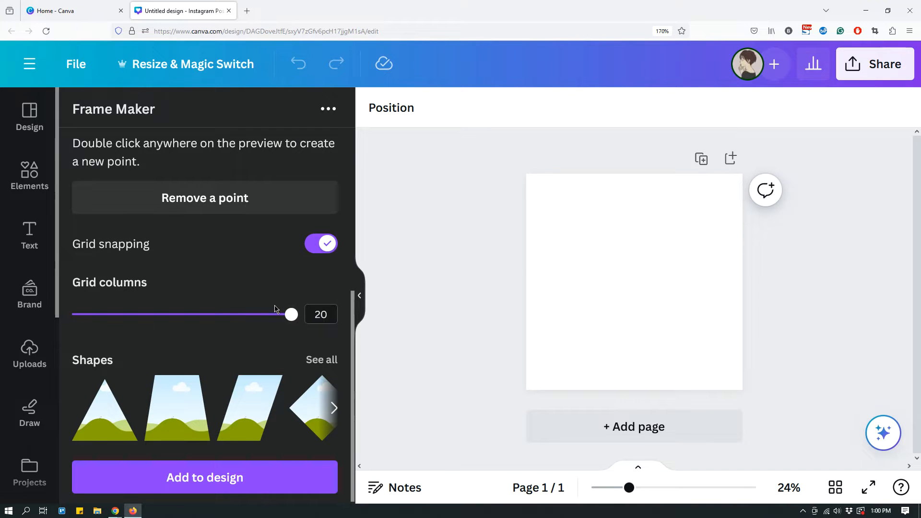
{"action": "scroll", "coordinate": [273, 313], "scroll_direction": "up", "scroll_amount": 6}
{"action": "scroll", "coordinate": [268, 313], "scroll_direction": "down", "scroll_amount": 2}
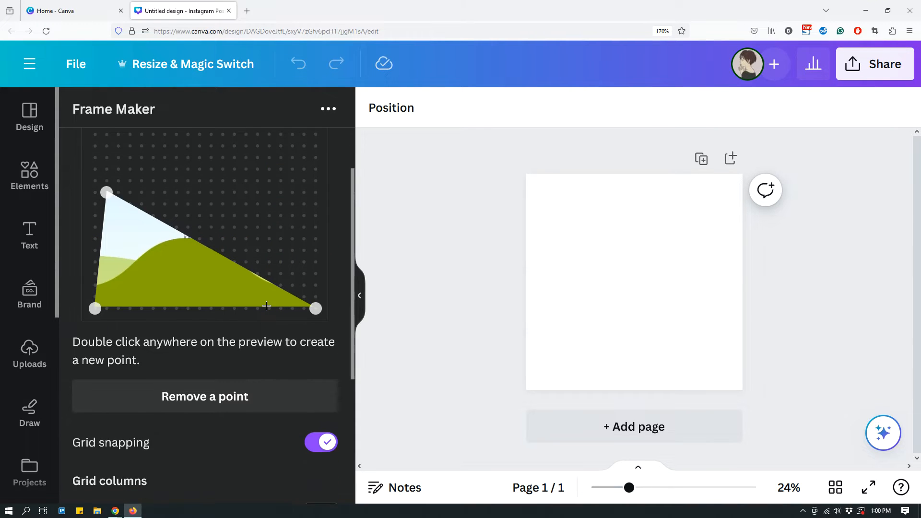
{"action": "scroll", "coordinate": [266, 314], "scroll_direction": "down", "scroll_amount": 4}
{"action": "scroll", "coordinate": [265, 313], "scroll_direction": "up", "scroll_amount": 6}
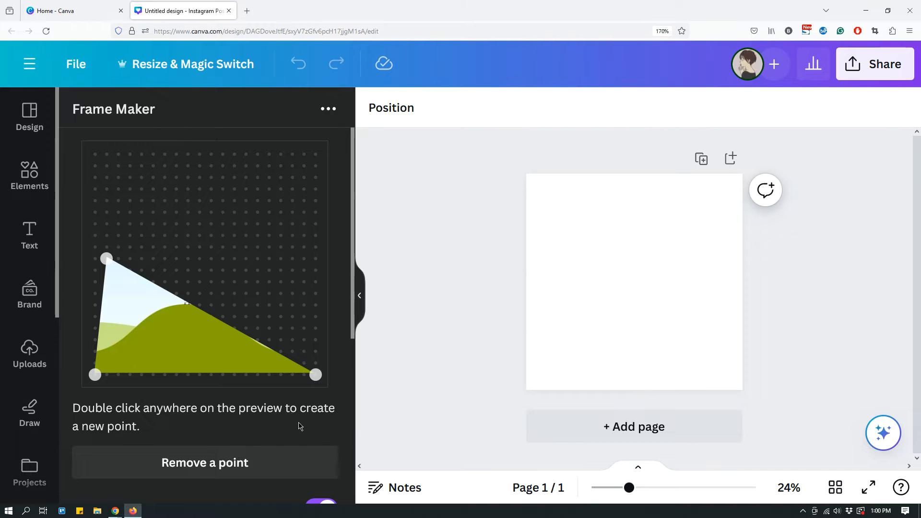
{"action": "double_click", "coordinate": [246, 235]}
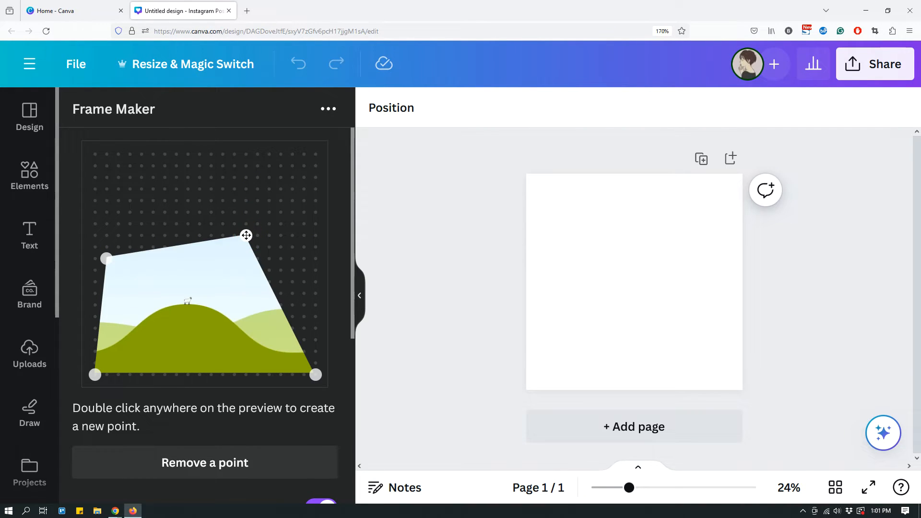
Remove the added upper-right point from the frame shape and finish removing points
{"action": "scroll", "coordinate": [206, 384], "scroll_direction": "down", "scroll_amount": 2}
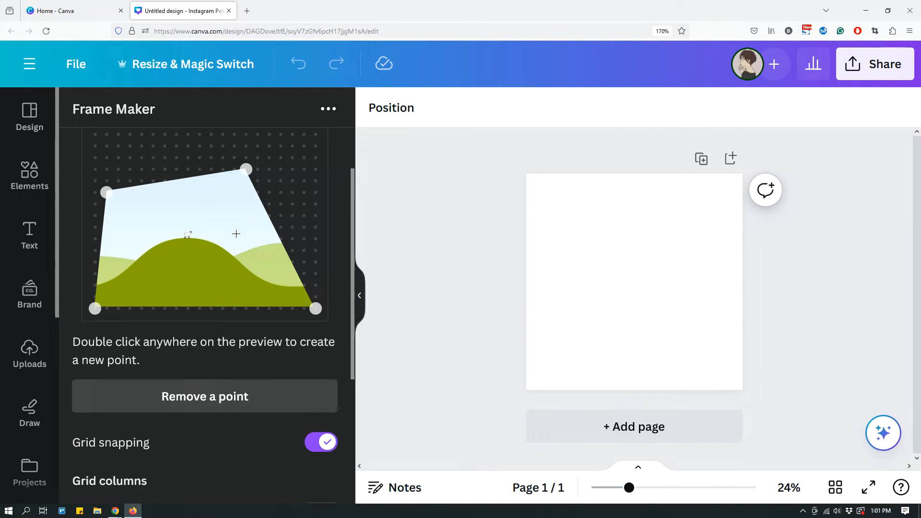
{"action": "left_click", "coordinate": [245, 170]}
{"action": "left_click", "coordinate": [249, 168]}
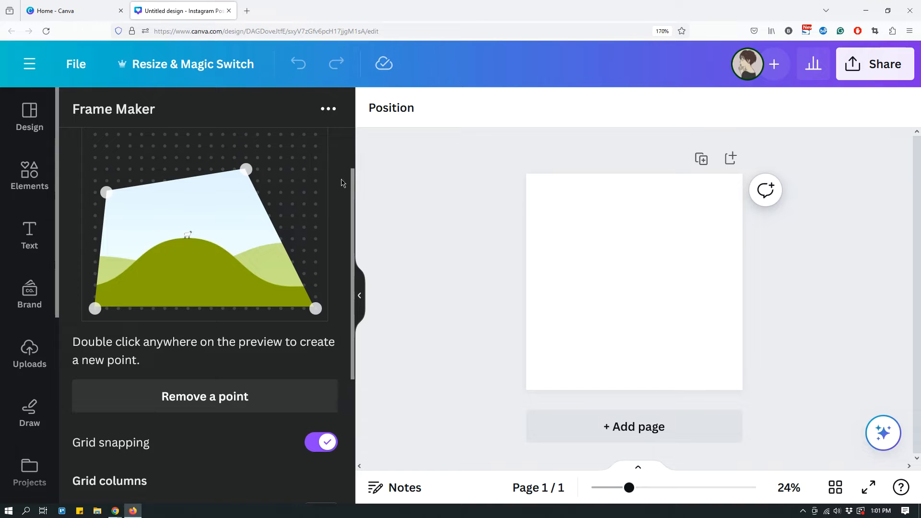
{"action": "left_click", "coordinate": [205, 399]}
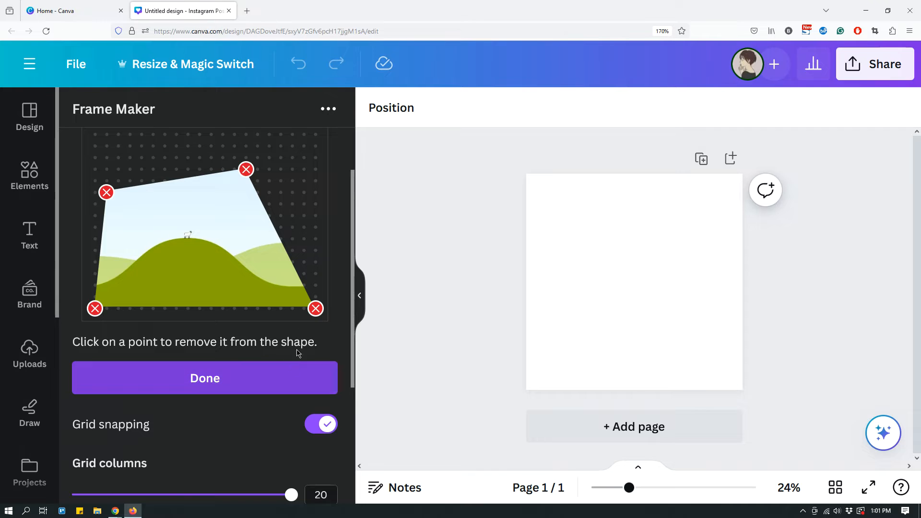
{"action": "left_click", "coordinate": [247, 171]}
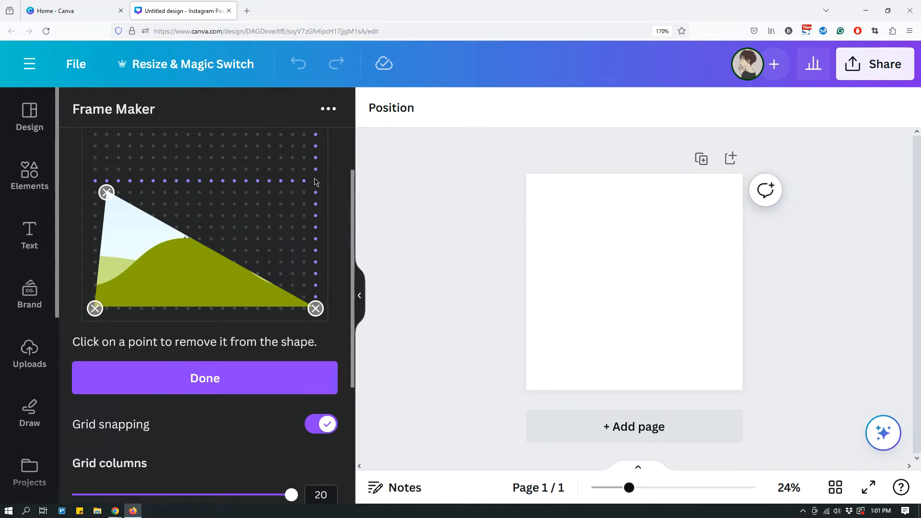
{"action": "left_click", "coordinate": [203, 390]}
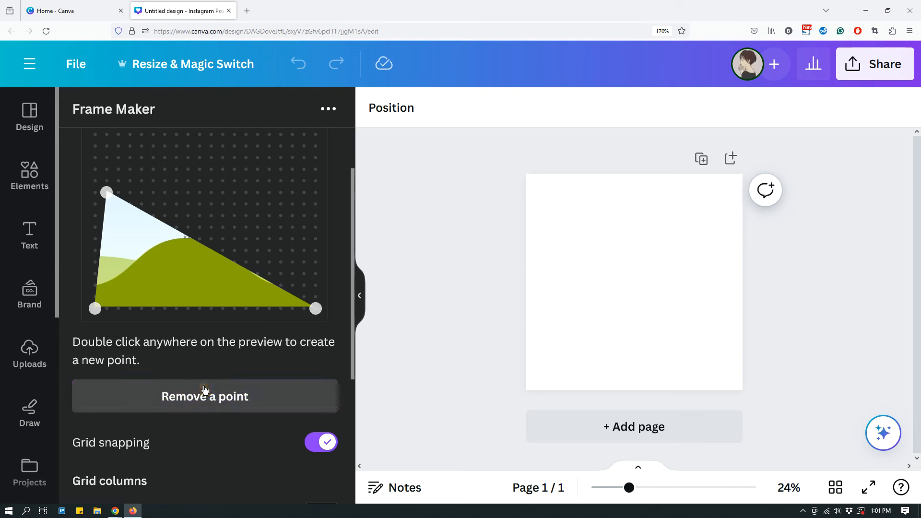
Reduce the number of grid columns for the frame preview to 12
{"action": "scroll", "coordinate": [275, 294], "scroll_direction": "up", "scroll_amount": 2}
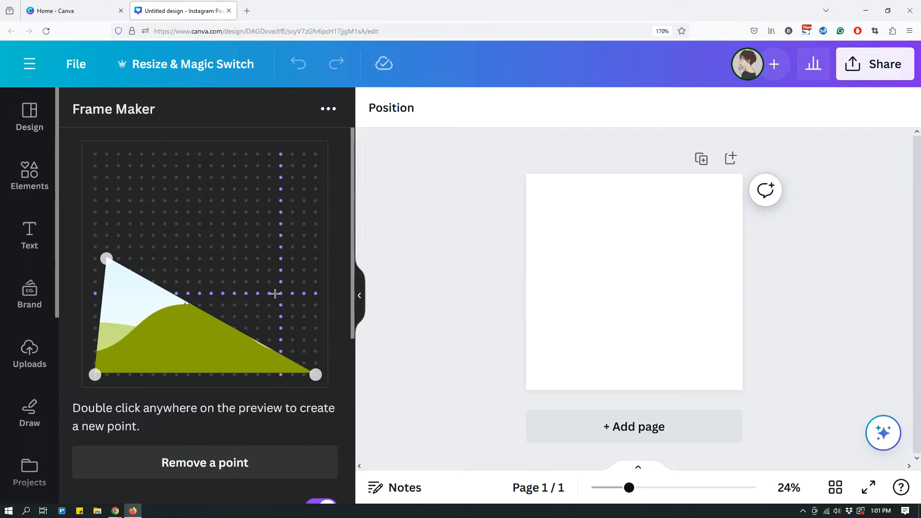
{"action": "scroll", "coordinate": [274, 293], "scroll_direction": "down", "scroll_amount": 5}
{"action": "scroll", "coordinate": [277, 288], "scroll_direction": "up", "scroll_amount": 5}
{"action": "scroll", "coordinate": [283, 270], "scroll_direction": "down", "scroll_amount": 2}
{"action": "scroll", "coordinate": [273, 237], "scroll_direction": "up", "scroll_amount": 2}
{"action": "scroll", "coordinate": [274, 237], "scroll_direction": "down", "scroll_amount": 6}
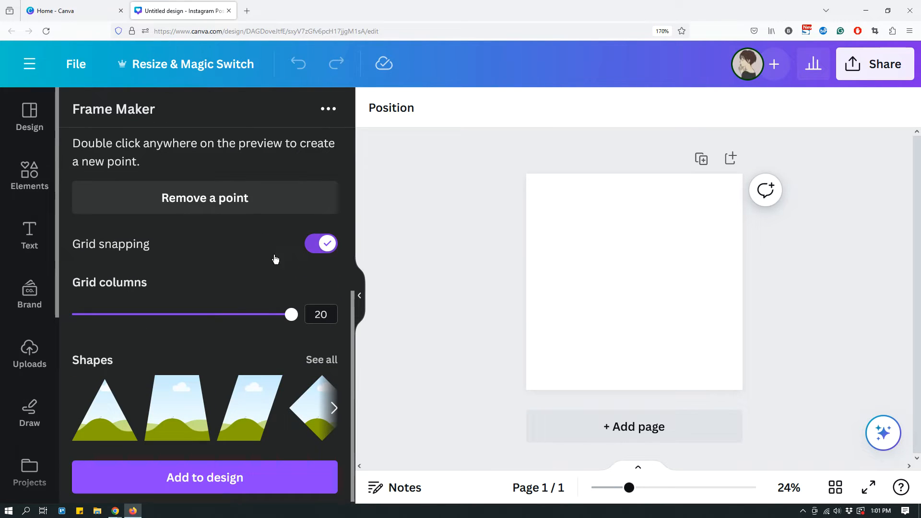
{"action": "left_click_drag", "start_coordinate": [291, 314], "coordinate": [177, 319]}
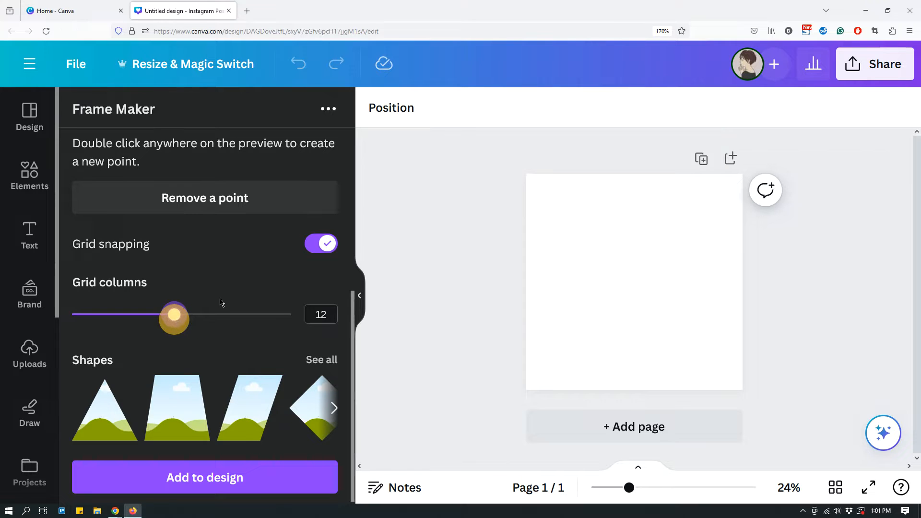
Set the frame preview's grid columns to 7, keeping grid snapping on
{"action": "scroll", "coordinate": [265, 287], "scroll_direction": "up", "scroll_amount": 5}
{"action": "key", "text": "ctrl+minus"}
{"action": "key", "text": "ctrl+minus"}
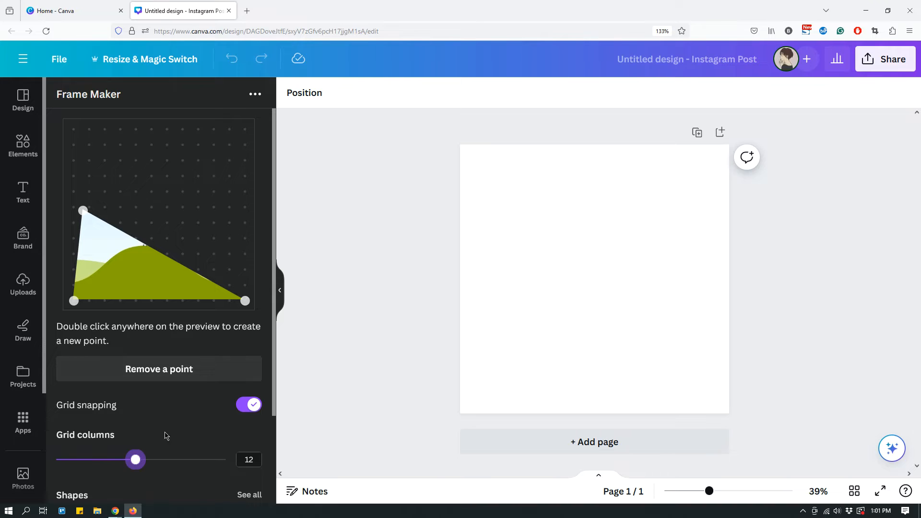
{"action": "left_click_drag", "start_coordinate": [135, 461], "coordinate": [85, 460]}
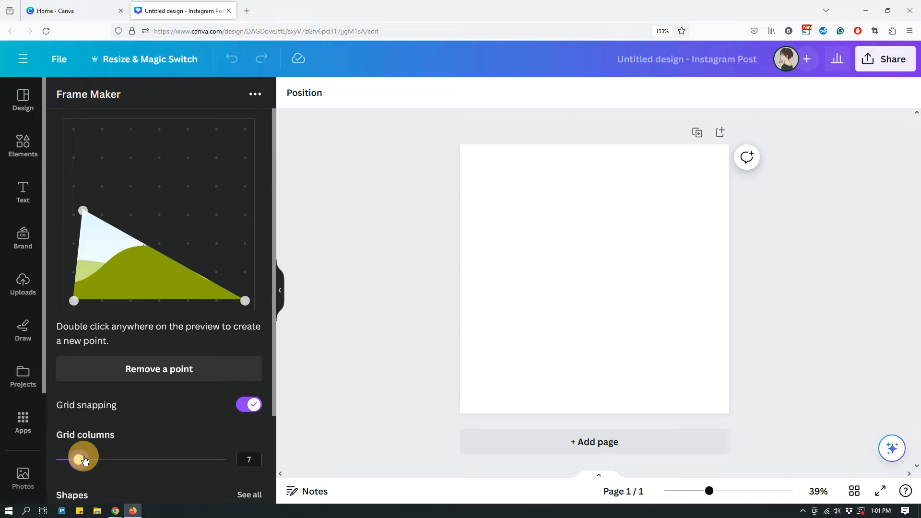
{"action": "left_click_drag", "start_coordinate": [85, 460], "coordinate": [85, 460]}
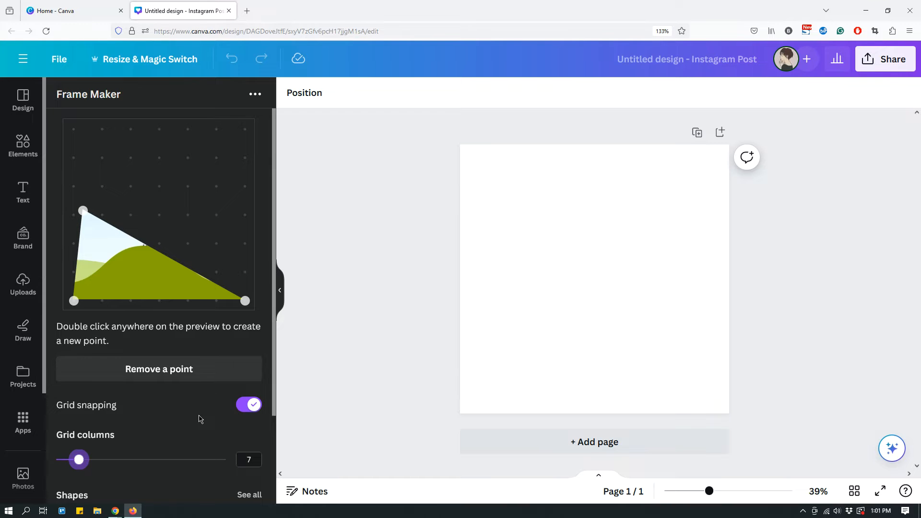
{"action": "key", "text": "ctrl+minus"}
{"action": "key", "text": "ctrl+minus"}
{"action": "left_click", "coordinate": [151, 357]}
{"action": "key", "text": "ctrl+minus"}
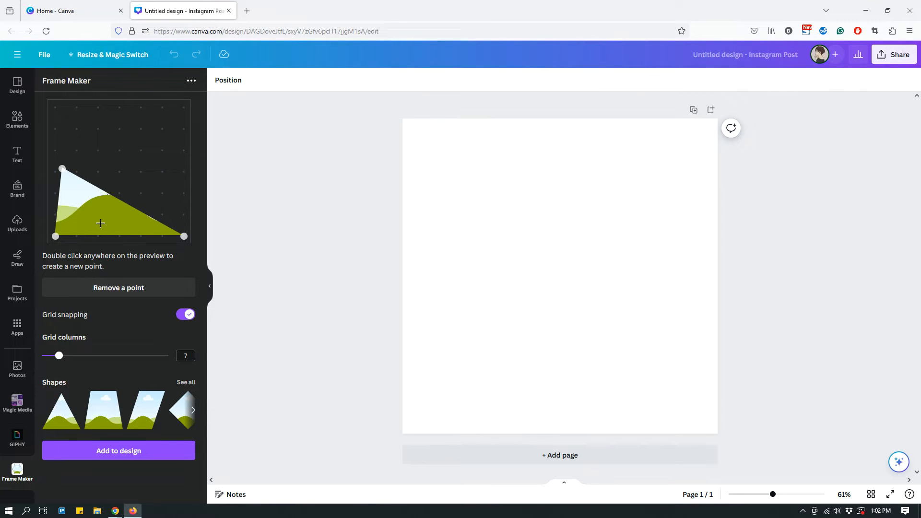
Reshape the frame into a flat-based triangle with its apex at the fourth column, second row, and its base on the fifth row, and add it to the design
{"action": "left_click", "coordinate": [86, 221]}
{"action": "left_click_drag", "start_coordinate": [62, 168], "coordinate": [113, 140]}
{"action": "left_click_drag", "start_coordinate": [185, 237], "coordinate": [171, 203]}
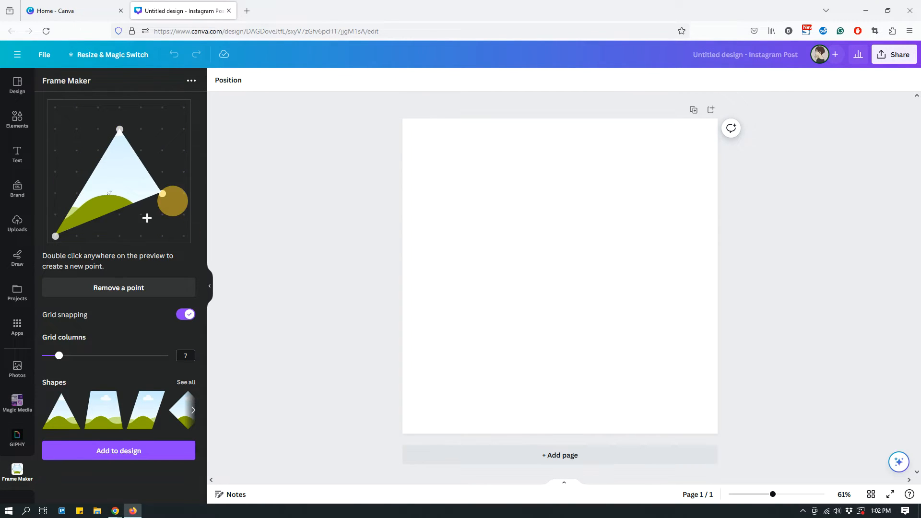
{"action": "left_click_drag", "start_coordinate": [55, 236], "coordinate": [55, 193]}
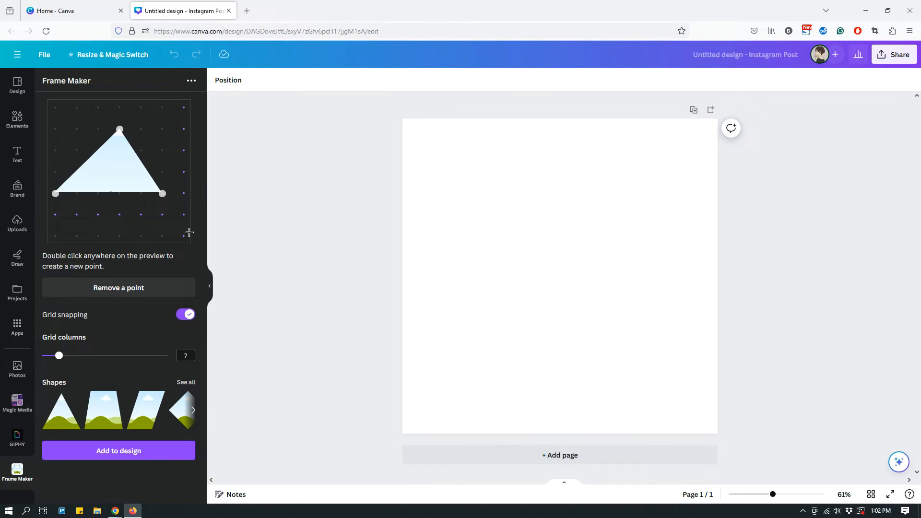
{"action": "left_click", "coordinate": [117, 460]}
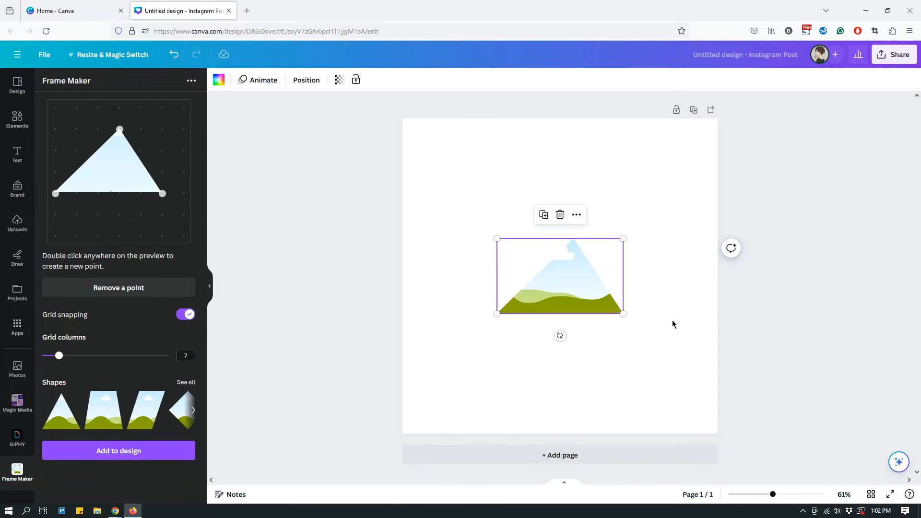
Delete the triangular frame from the page
{"action": "left_click", "coordinate": [661, 367]}
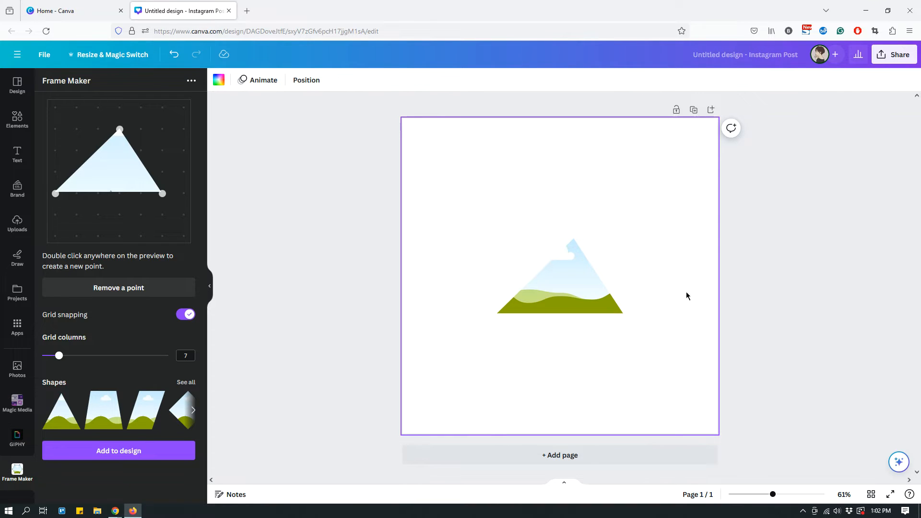
{"action": "left_click", "coordinate": [577, 285]}
{"action": "key", "text": "Delete"}
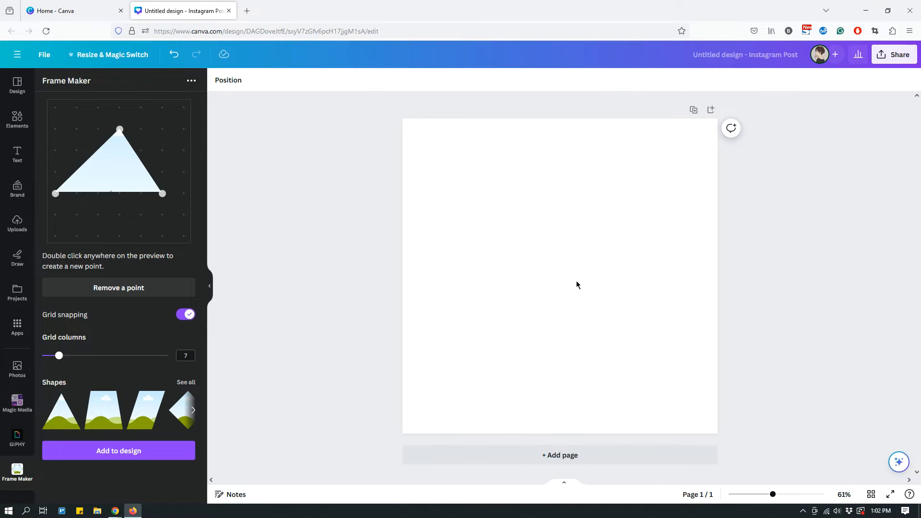
Reshape the frame with its base on the lowest grid row across columns one to six and its apex at column two, row four, and add it
{"action": "left_click_drag", "start_coordinate": [56, 193], "coordinate": [58, 228]}
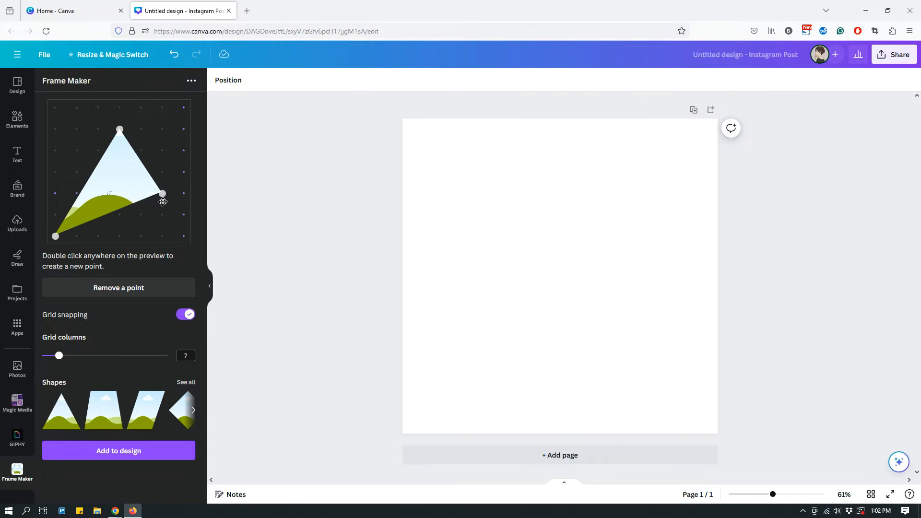
{"action": "left_click_drag", "start_coordinate": [162, 193], "coordinate": [163, 236]}
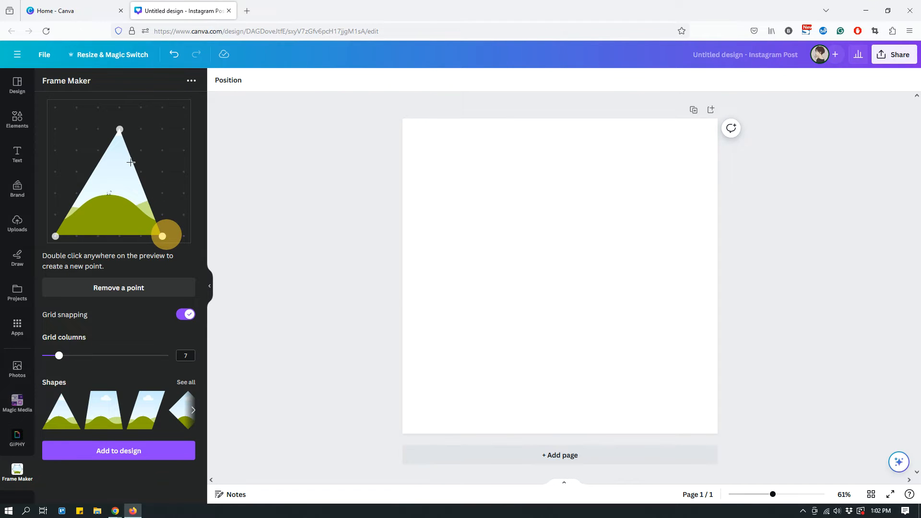
{"action": "left_click_drag", "start_coordinate": [120, 129], "coordinate": [76, 171]}
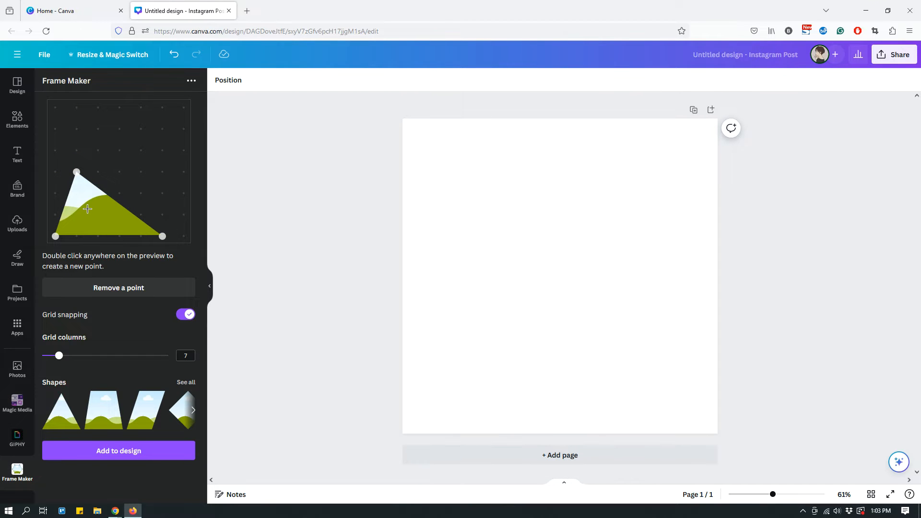
{"action": "left_click", "coordinate": [126, 457]}
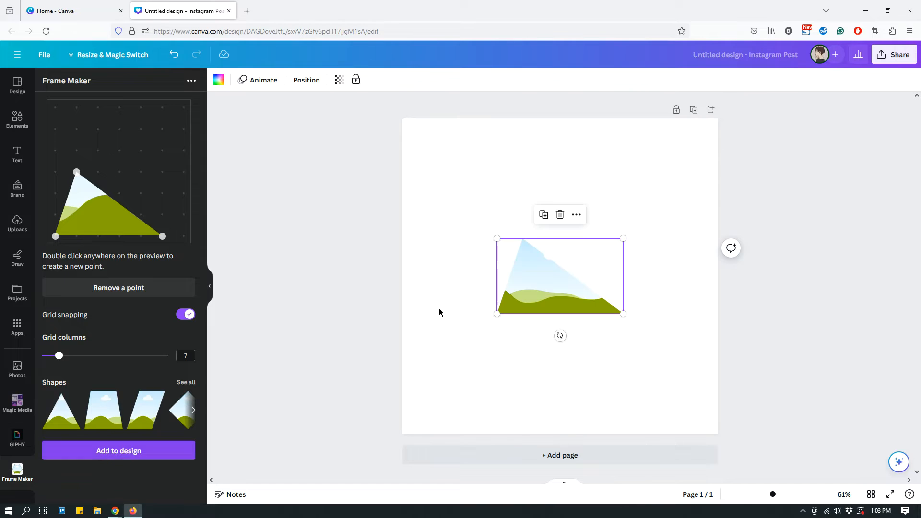
Move the new triangular frame to the lower-left area of the page
{"action": "left_click", "coordinate": [537, 301]}
{"action": "left_click_drag", "start_coordinate": [536, 301], "coordinate": [478, 377]}
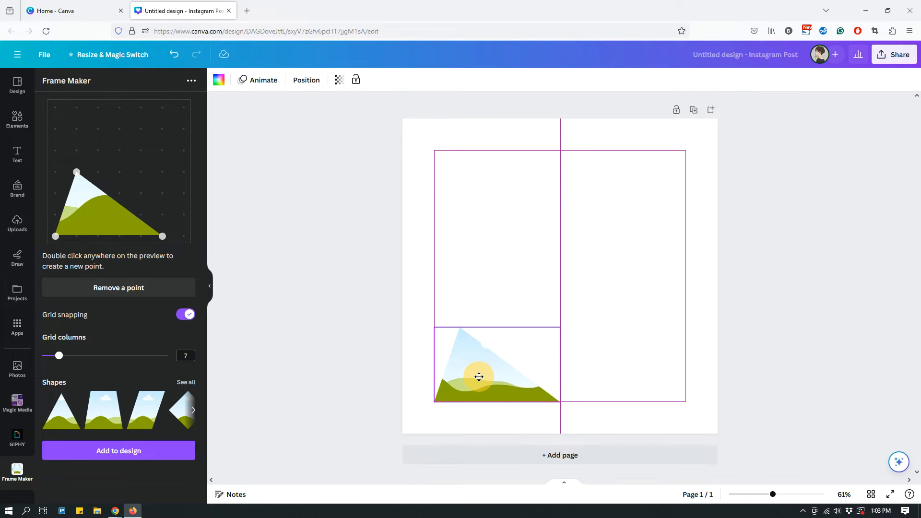
{"action": "left_click_drag", "start_coordinate": [479, 377], "coordinate": [501, 378]}
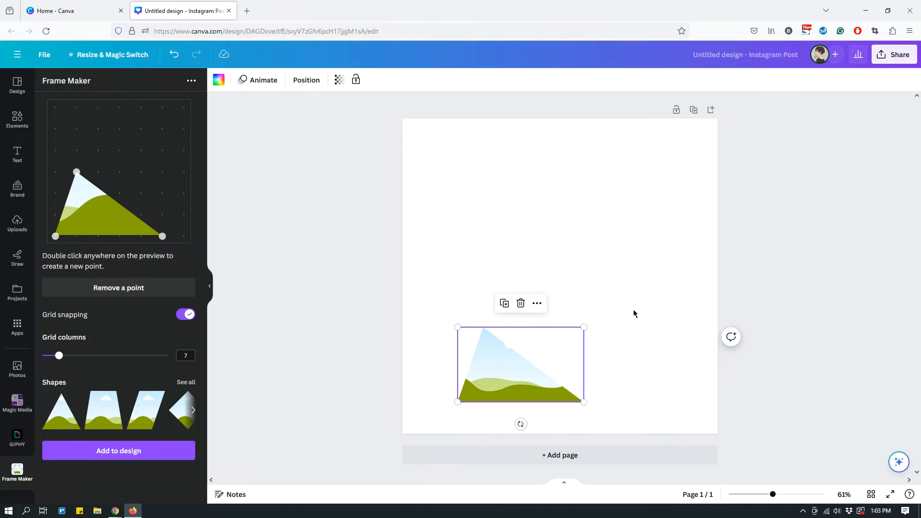
Switch to the Chrome window to examine how the finished collage's frames fit together, and return to the working design in Firefox
{"action": "mouse_move", "coordinate": [115, 511]}
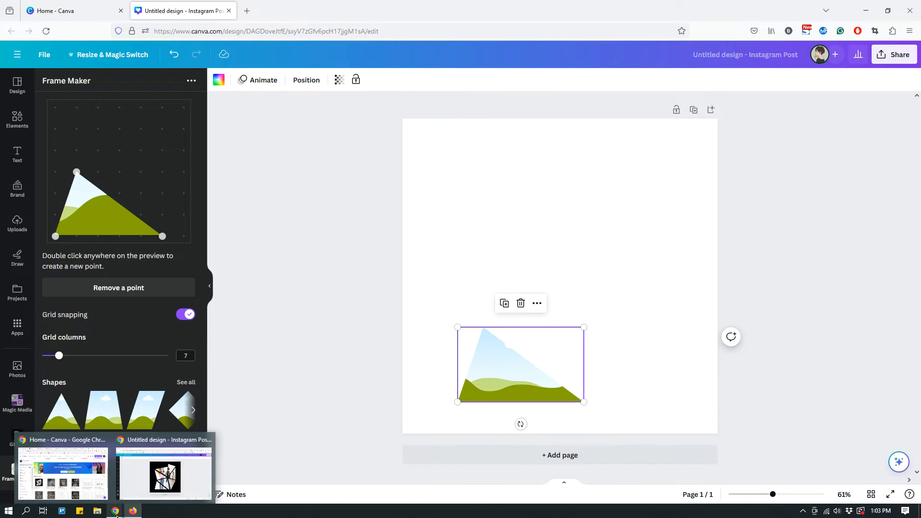
{"action": "left_click", "coordinate": [175, 470]}
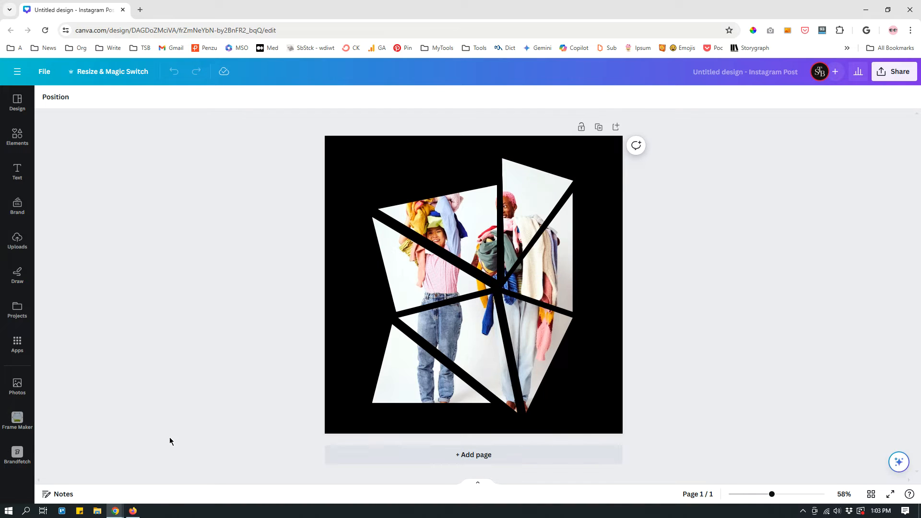
{"action": "left_click", "coordinate": [133, 511]}
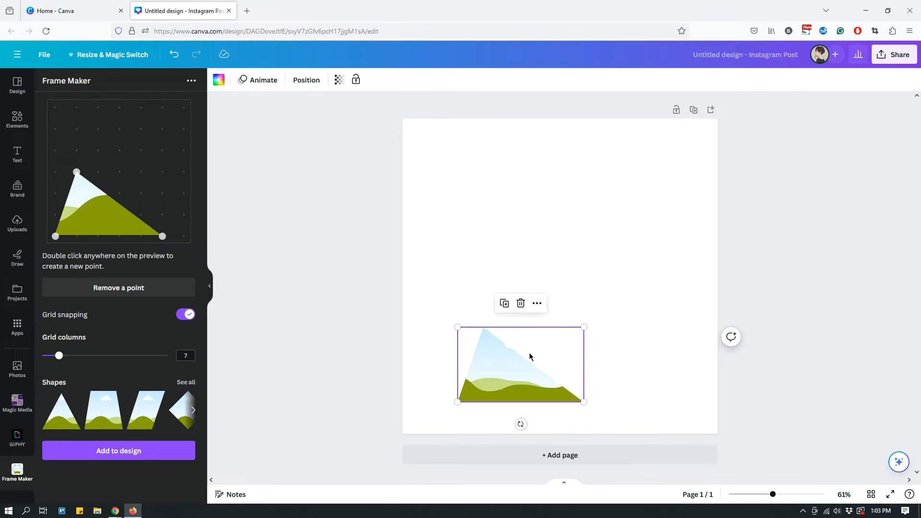
{"action": "left_click", "coordinate": [630, 330]}
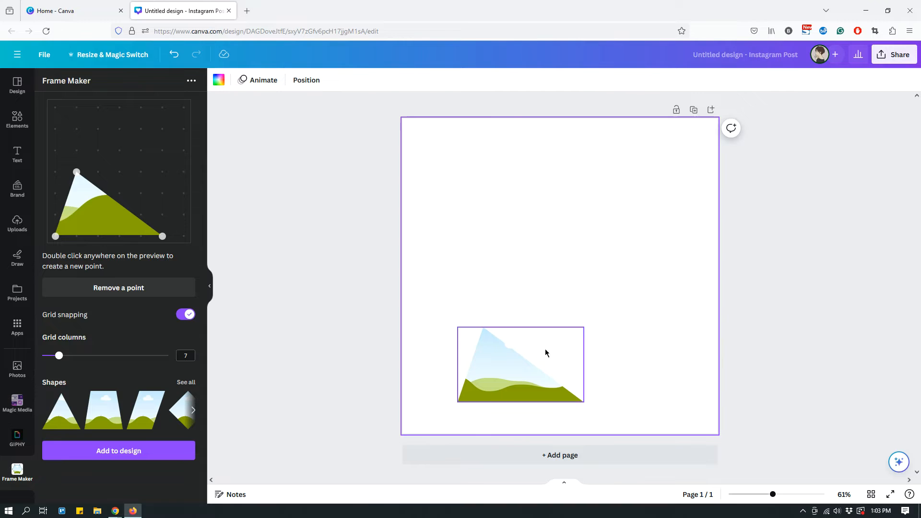
Keep the two points of the slanted edge, move the frame shape's lower-left point to the fifth column of the highest grid row, and add the shape
{"action": "left_click", "coordinate": [518, 370]}
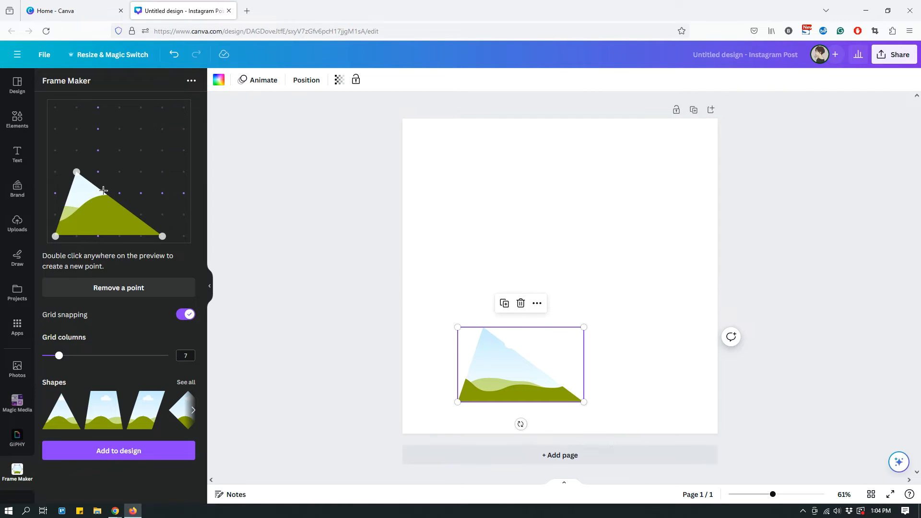
{"action": "left_click", "coordinate": [75, 171]}
{"action": "left_click", "coordinate": [162, 237]}
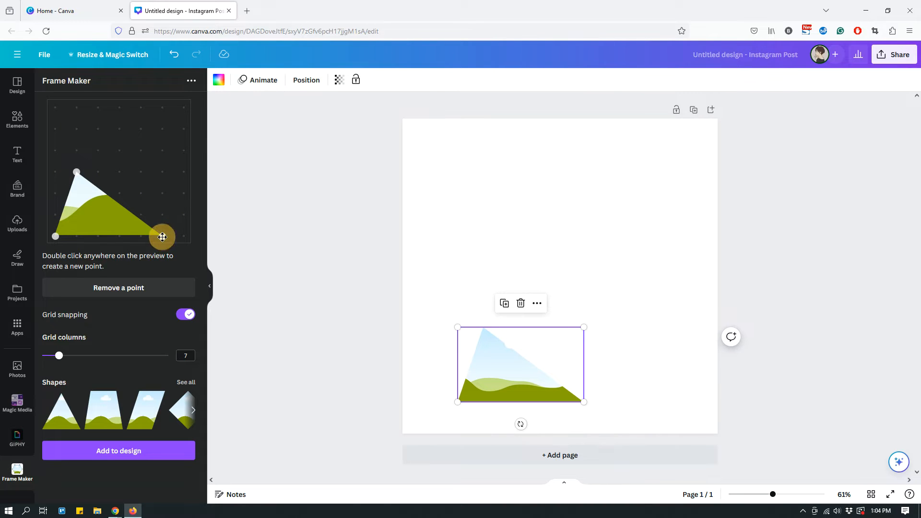
{"action": "left_click", "coordinate": [77, 173]}
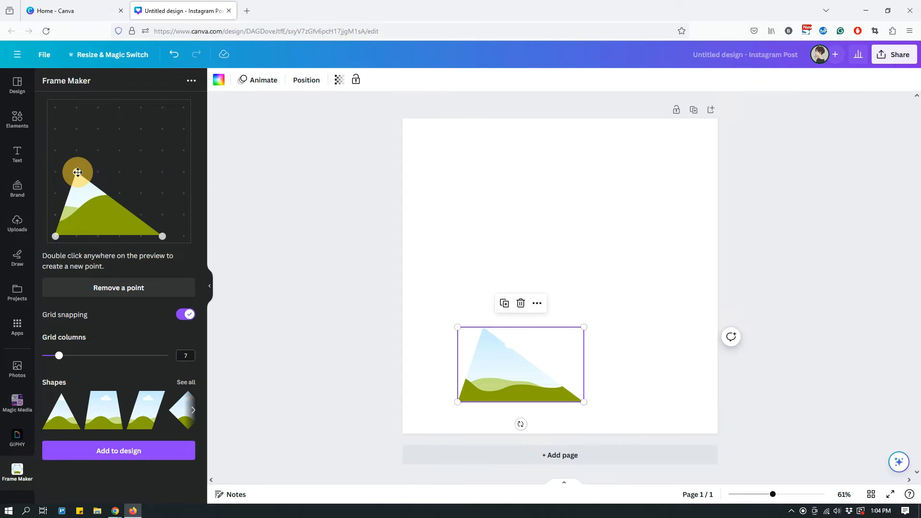
{"action": "left_click", "coordinate": [163, 236]}
{"action": "left_click_drag", "start_coordinate": [54, 237], "coordinate": [140, 107]}
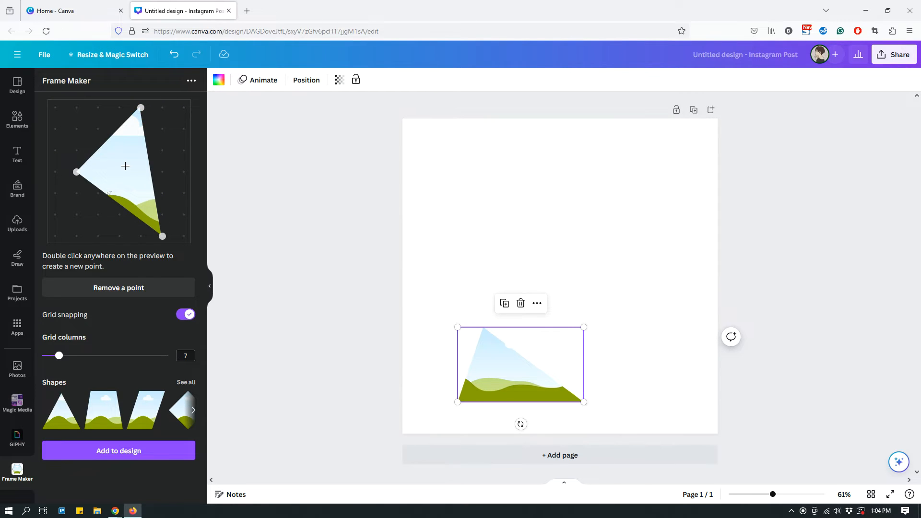
{"action": "left_click", "coordinate": [108, 456]}
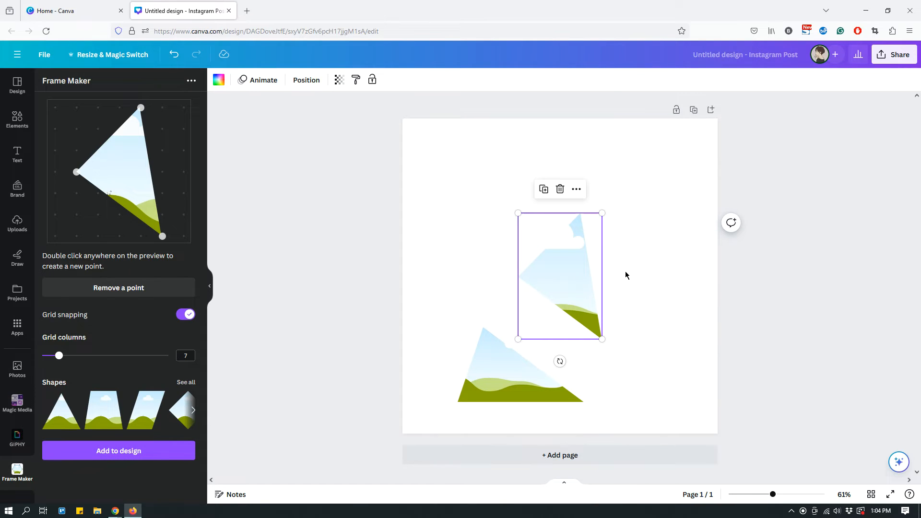
Position and enlarge the second frame so its lower edge runs along the first frame's slanted edge, leaving a narrow gap
{"action": "left_click_drag", "start_coordinate": [558, 282], "coordinate": [525, 325]}
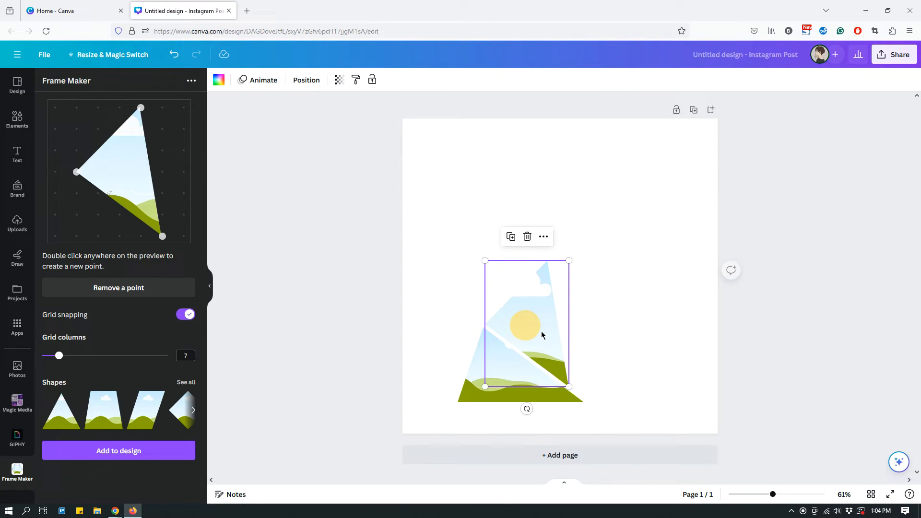
{"action": "left_click_drag", "start_coordinate": [569, 387], "coordinate": [586, 403]}
{"action": "left_click_drag", "start_coordinate": [547, 342], "coordinate": [551, 335]}
{"action": "mouse_move", "coordinate": [483, 397]}
{"action": "left_mouse_down"}
{"action": "mouse_move", "coordinate": [488, 387]}
{"action": "mouse_move", "coordinate": [487, 396]}
{"action": "left_mouse_up"}
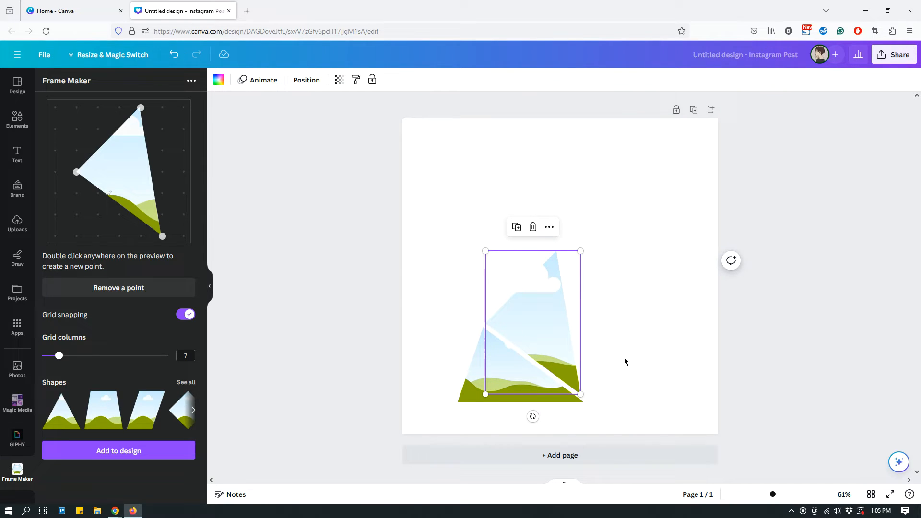
{"action": "left_click", "coordinate": [635, 364]}
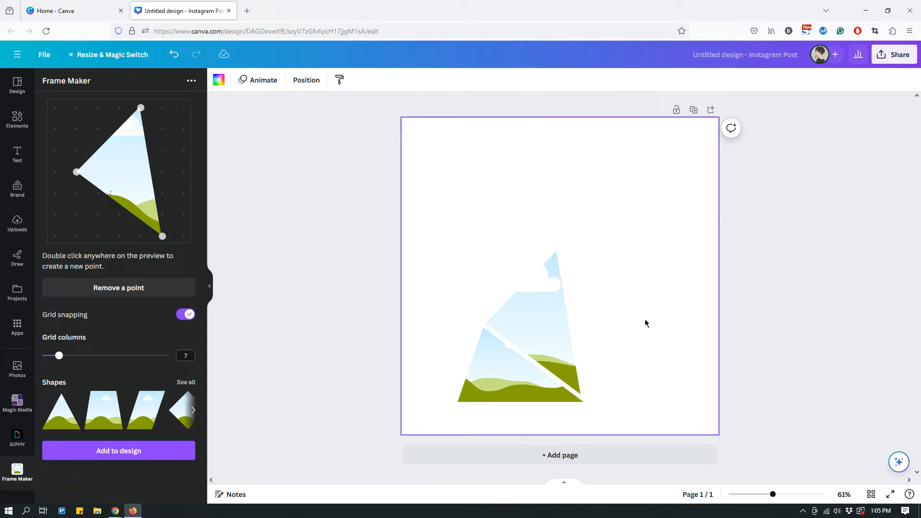
Keep the frame shape's points shared with the second frame's upper-left edge and move its lower-right point to the upper-left grid corner
{"action": "left_click", "coordinate": [488, 324]}
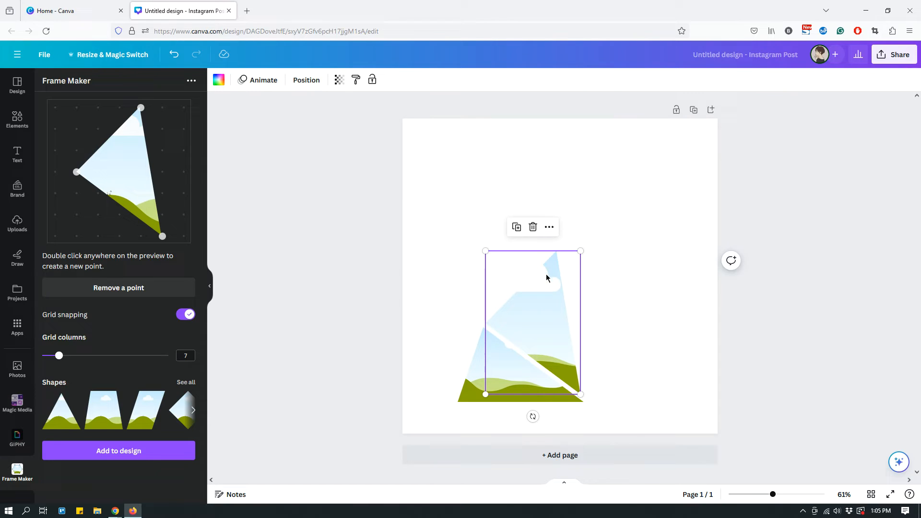
{"action": "left_click", "coordinate": [554, 254]}
{"action": "left_click", "coordinate": [487, 326]}
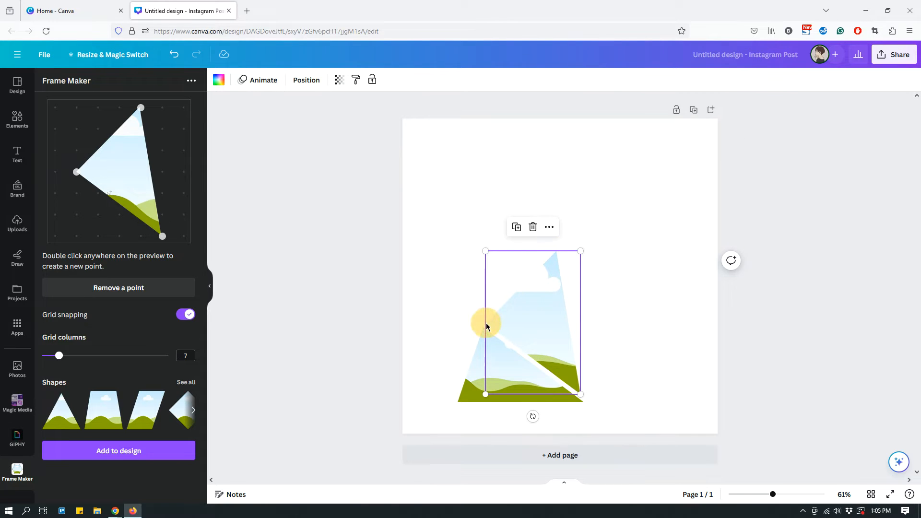
{"action": "left_click", "coordinate": [557, 252]}
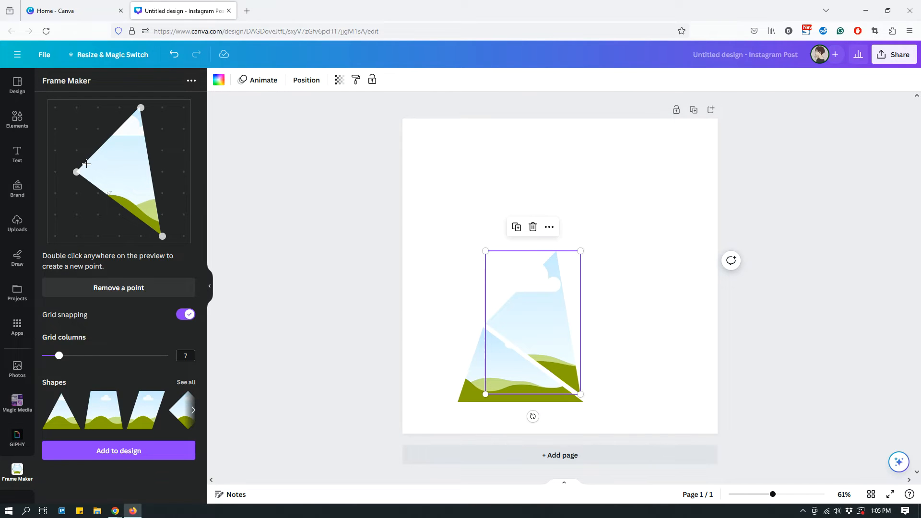
{"action": "left_click", "coordinate": [76, 172]}
{"action": "left_click", "coordinate": [140, 109]}
{"action": "left_click", "coordinate": [76, 171]}
{"action": "left_click", "coordinate": [140, 112]}
{"action": "left_click_drag", "start_coordinate": [161, 236], "coordinate": [55, 129]}
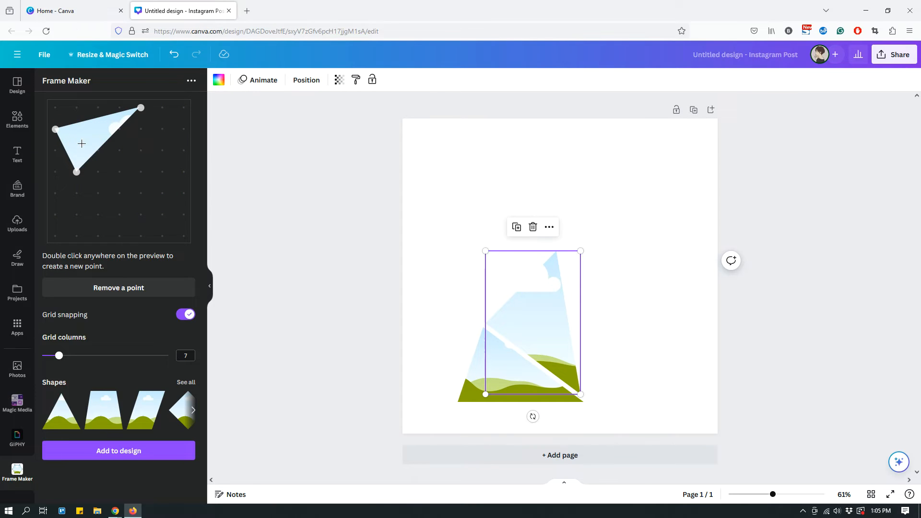
{"action": "left_click_drag", "start_coordinate": [91, 135], "coordinate": [55, 107]}
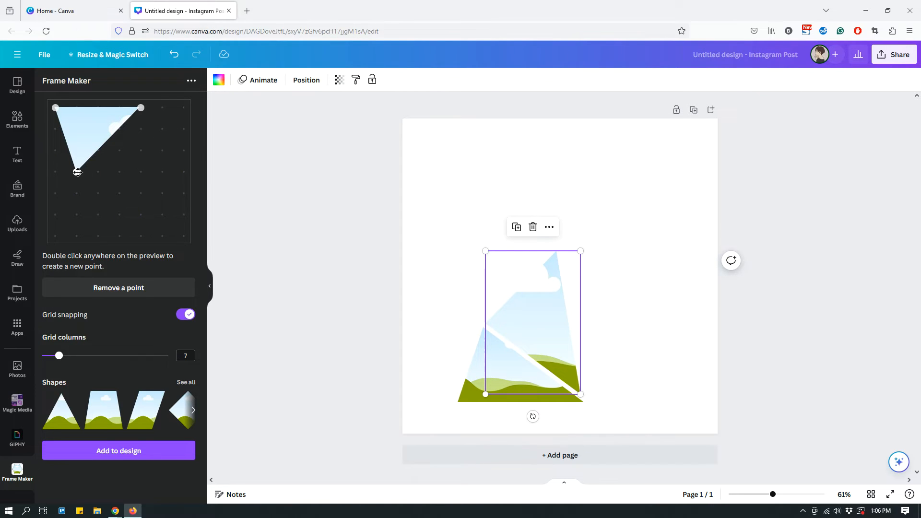
Shift the frame shape's other two points down three grid rows and add the shape to the design
{"action": "left_click_drag", "start_coordinate": [76, 173], "coordinate": [76, 236]}
{"action": "left_click_drag", "start_coordinate": [141, 107], "coordinate": [140, 171]}
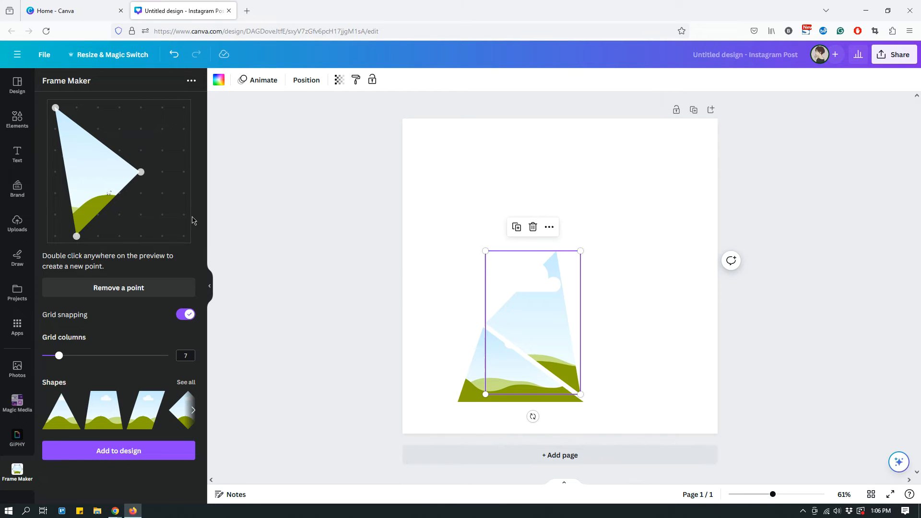
{"action": "left_click", "coordinate": [133, 460]}
Position and enlarge the third frame so its lower-right edge runs along the second frame's upper-left edge, leaving a narrow gap
{"action": "left_click_drag", "start_coordinate": [562, 267], "coordinate": [509, 249]}
{"action": "left_click_drag", "start_coordinate": [546, 192], "coordinate": [566, 178]}
{"action": "left_click_drag", "start_coordinate": [507, 267], "coordinate": [499, 266]}
{"action": "key", "text": "Escape"}
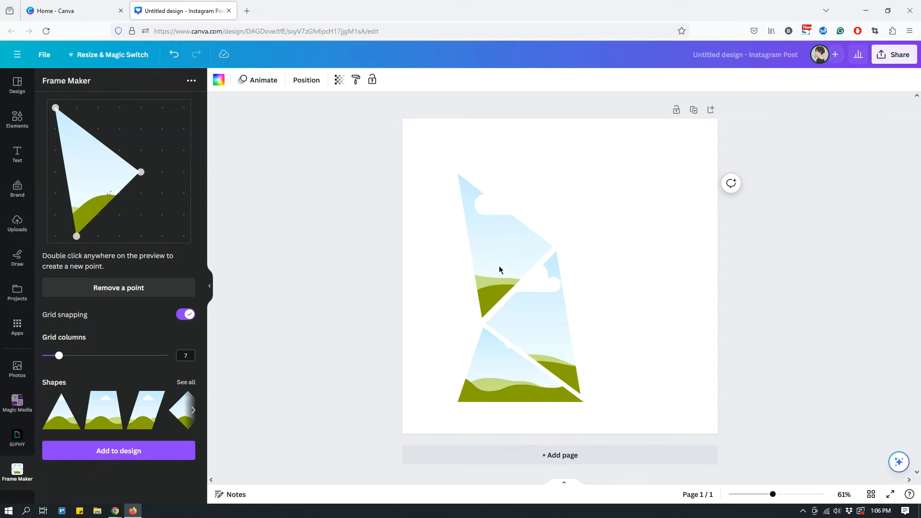
{"action": "left_click", "coordinate": [499, 266]}
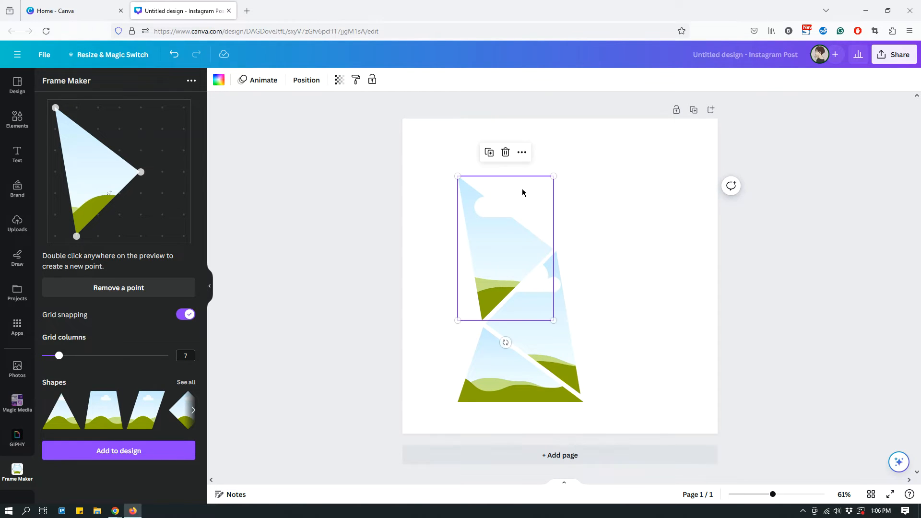
{"action": "left_click", "coordinate": [686, 321]}
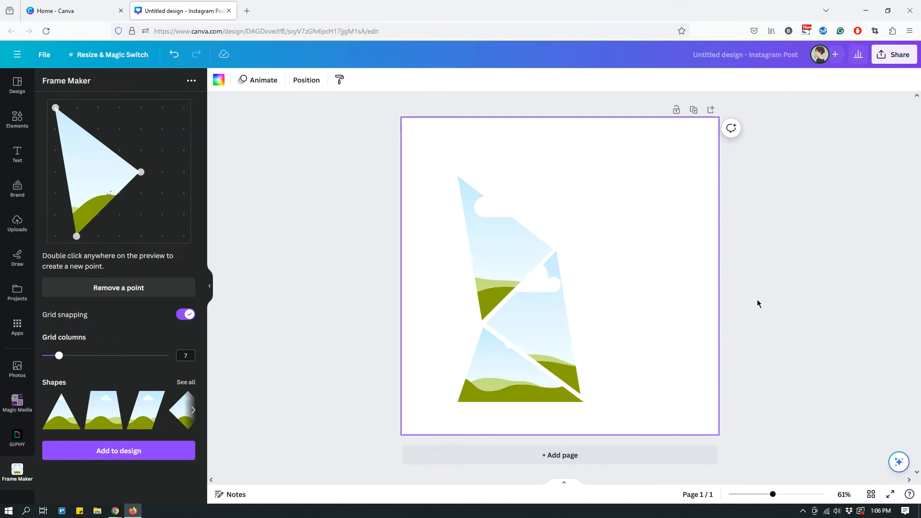
Reshape the frame into a triangle with points at column one, row four; column five, row seven; and column six, row two, and add it
{"action": "left_click", "coordinate": [459, 179]}
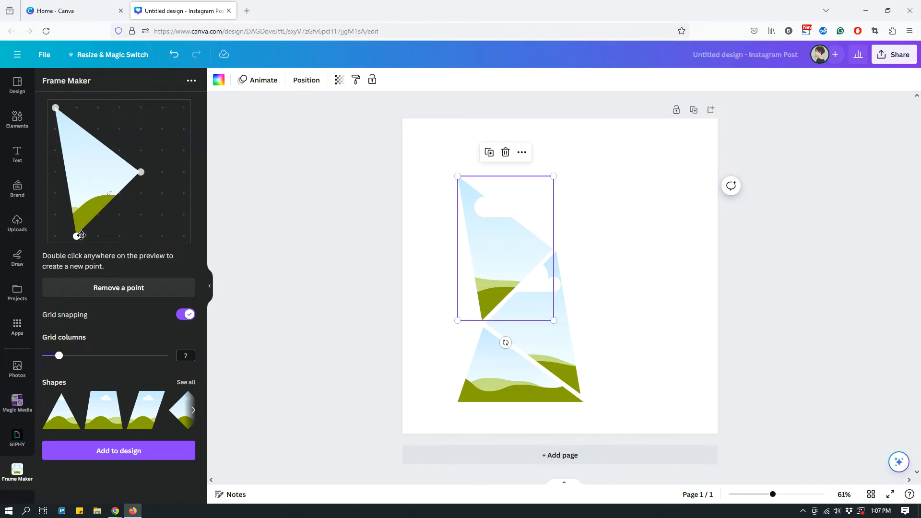
{"action": "left_click_drag", "start_coordinate": [76, 236], "coordinate": [184, 108]}
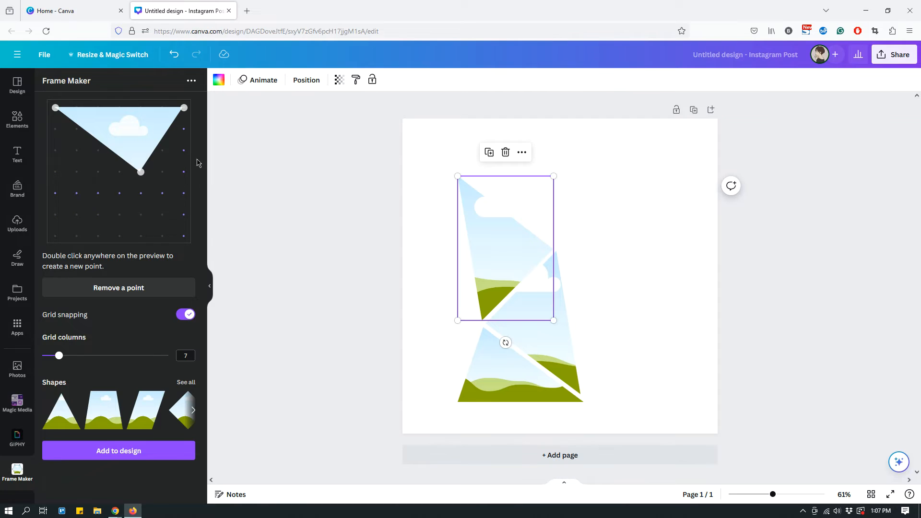
{"action": "left_click", "coordinate": [54, 106]}
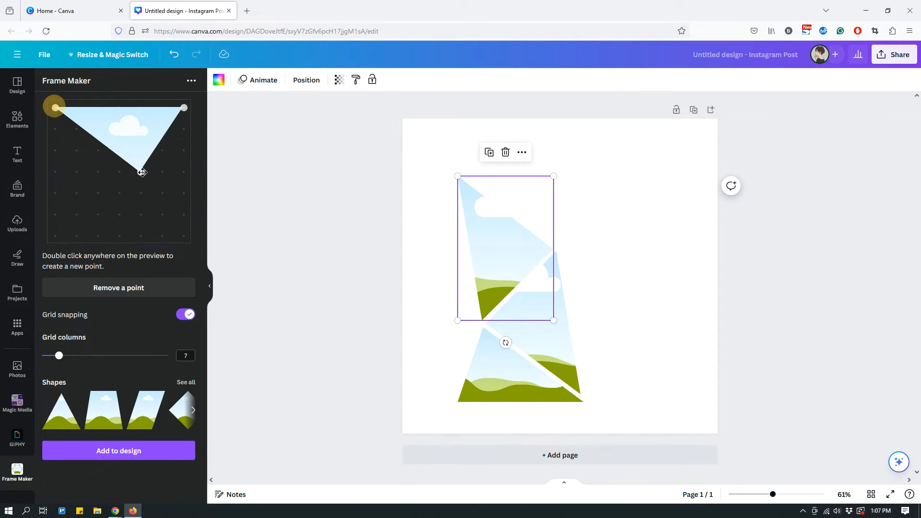
{"action": "left_click", "coordinate": [140, 172]}
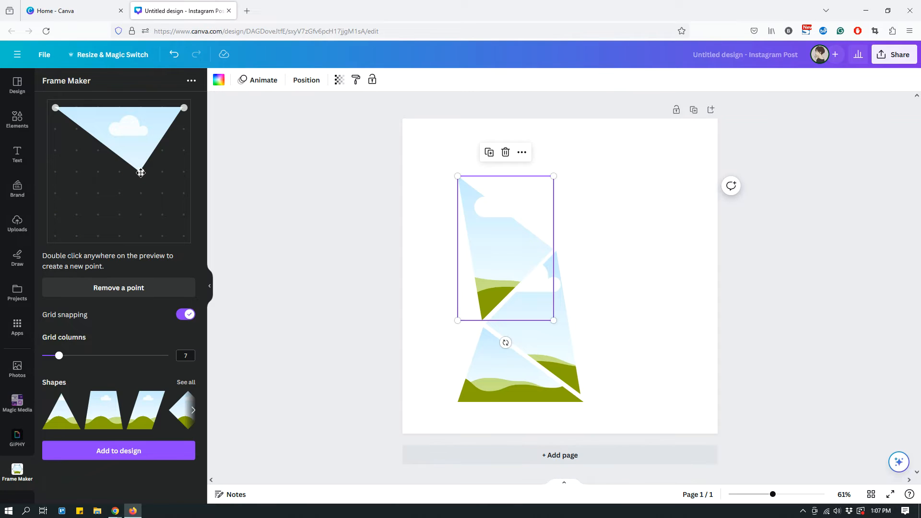
{"action": "left_click_drag", "start_coordinate": [141, 171], "coordinate": [141, 236]}
{"action": "left_click_drag", "start_coordinate": [55, 108], "coordinate": [56, 171]}
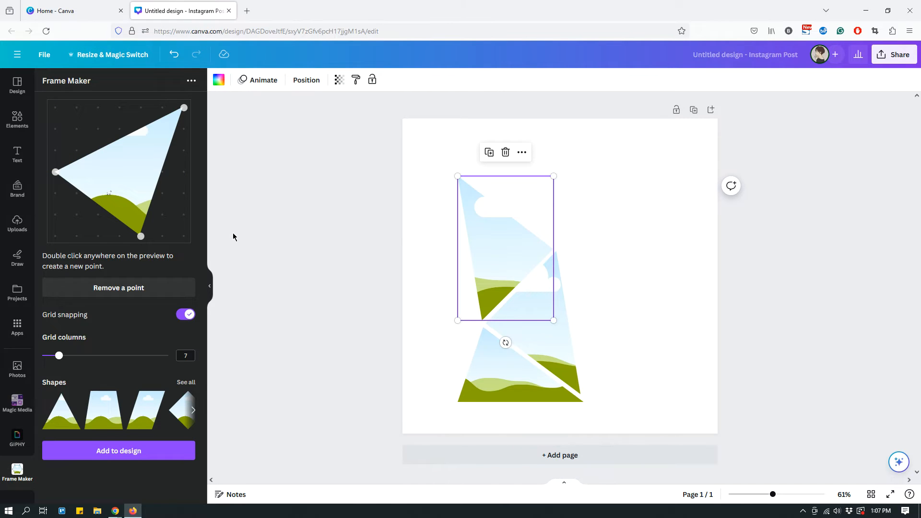
{"action": "left_click_drag", "start_coordinate": [184, 107], "coordinate": [163, 129]}
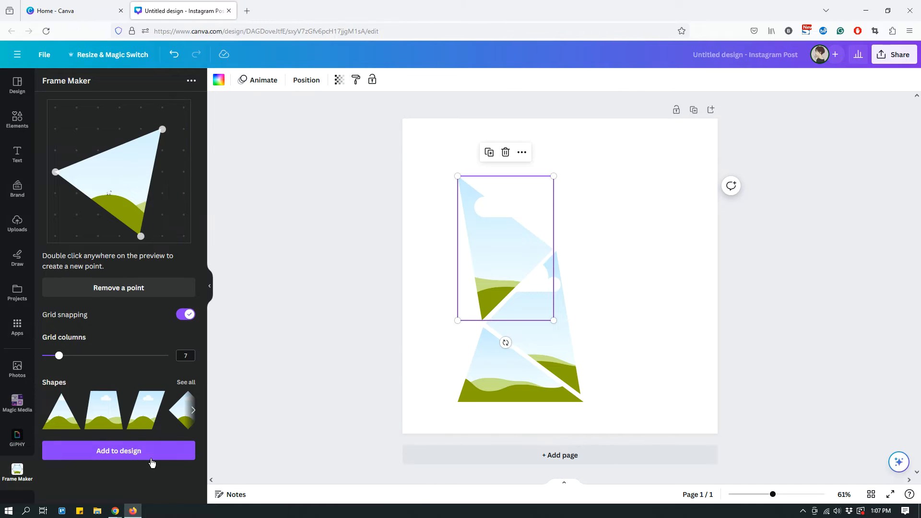
{"action": "left_click", "coordinate": [127, 461]}
Position and enlarge the fourth frame so its lower edge runs along the third frame's upper-right edge, leaving a narrow gap
{"action": "left_click_drag", "start_coordinate": [563, 272], "coordinate": [528, 198]}
{"action": "left_click_drag", "start_coordinate": [587, 123], "coordinate": [578, 132]}
{"action": "left_click_drag", "start_coordinate": [517, 200], "coordinate": [520, 199]}
{"action": "key", "text": "Escape"}
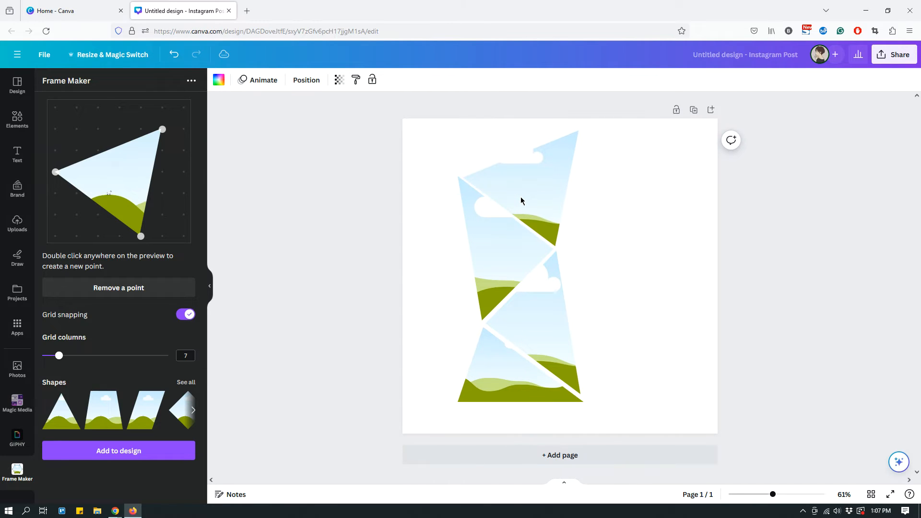
Reshape the frame into a triangle with points at column one, row seven; column two, row two; and column five, row seven, and add it
{"action": "left_click", "coordinate": [521, 200]}
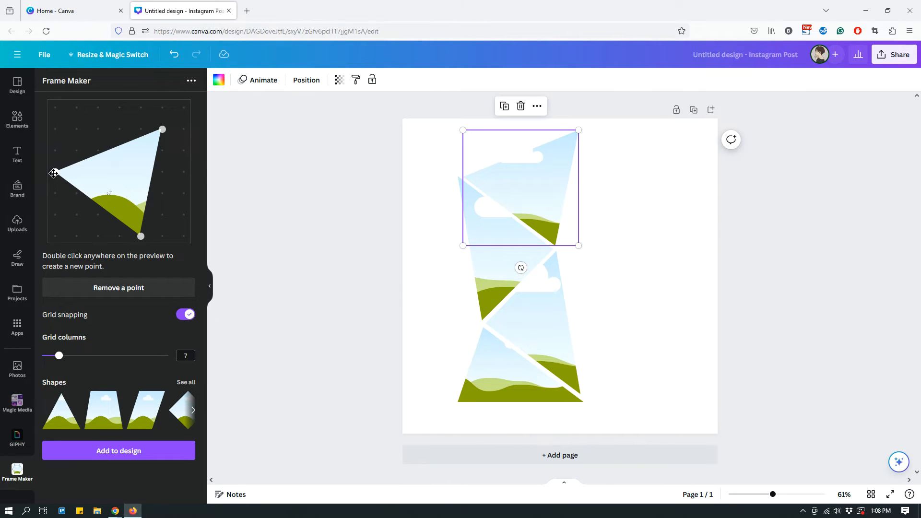
{"action": "left_click", "coordinate": [554, 244]}
{"action": "left_click", "coordinate": [161, 129]}
{"action": "left_click", "coordinate": [140, 234]}
{"action": "left_click_drag", "start_coordinate": [56, 171], "coordinate": [184, 236]}
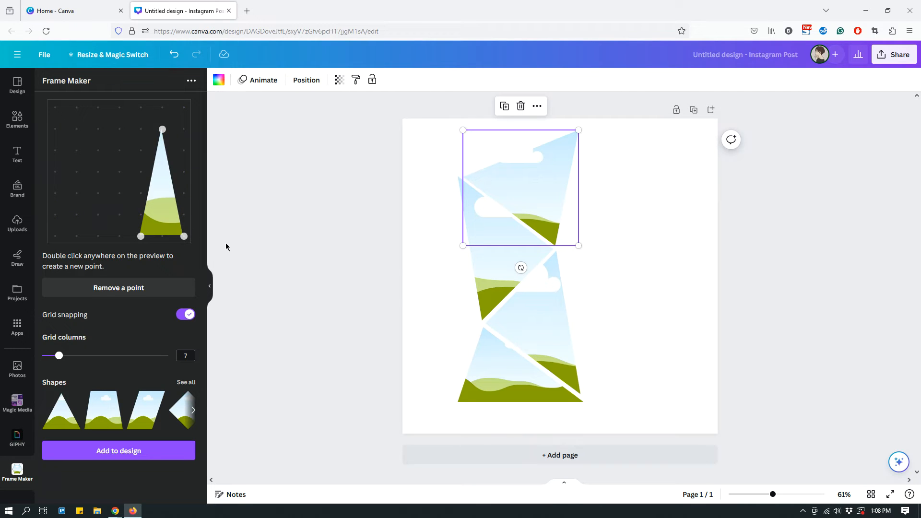
{"action": "left_click_drag", "start_coordinate": [140, 236], "coordinate": [55, 236]}
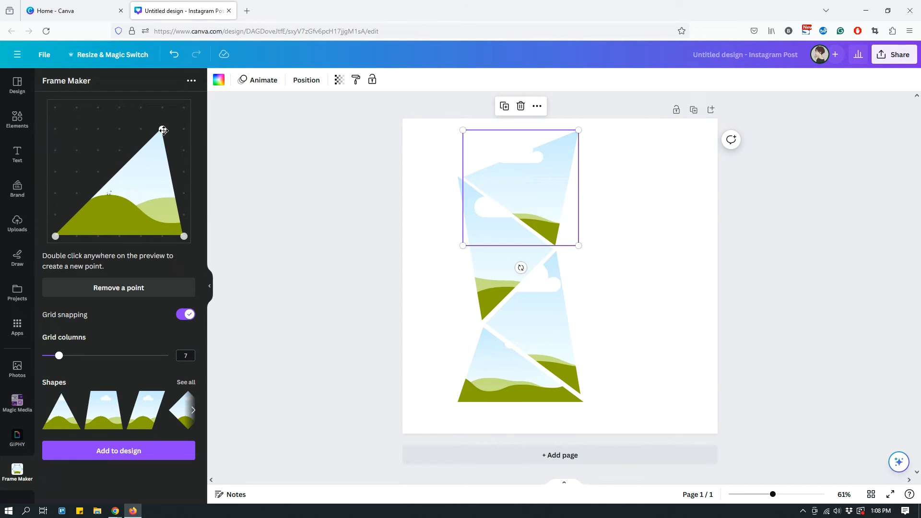
{"action": "left_click_drag", "start_coordinate": [162, 129], "coordinate": [76, 129]}
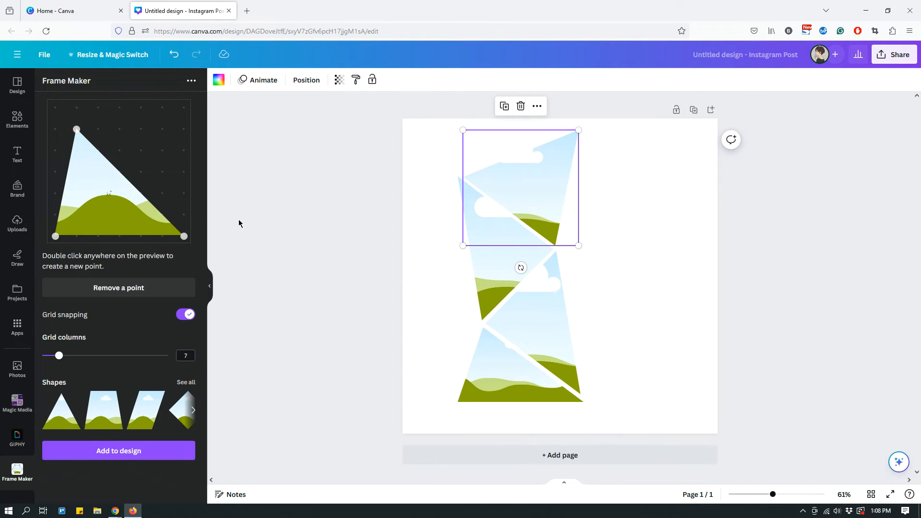
{"action": "left_click_drag", "start_coordinate": [184, 236], "coordinate": [139, 234]}
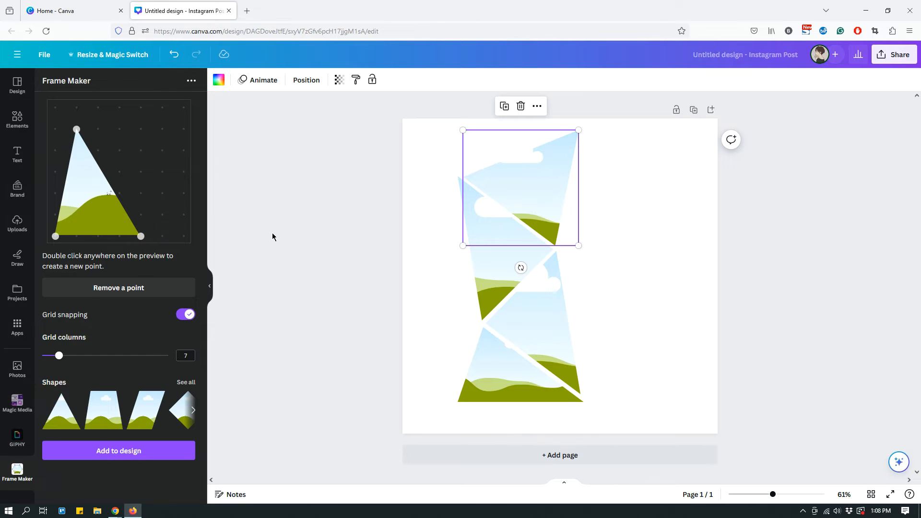
{"action": "left_click", "coordinate": [134, 452]}
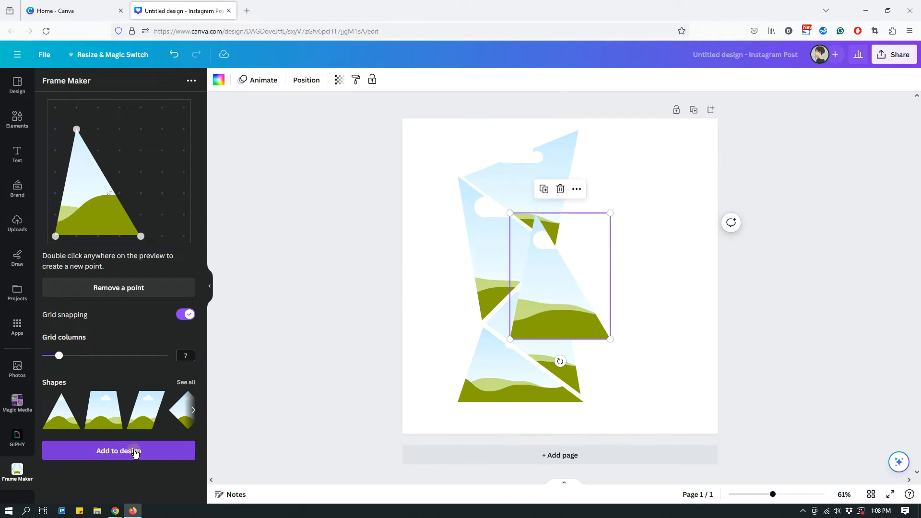
Position the fifth frame so its left edge runs along the fourth frame's right edge, leaving a narrow gap
{"action": "left_click_drag", "start_coordinate": [542, 303], "coordinate": [590, 222]}
{"action": "left_click_drag", "start_coordinate": [559, 254], "coordinate": [561, 248]}
{"action": "left_click_drag", "start_coordinate": [603, 224], "coordinate": [598, 222]}
{"action": "key", "text": "Escape"}
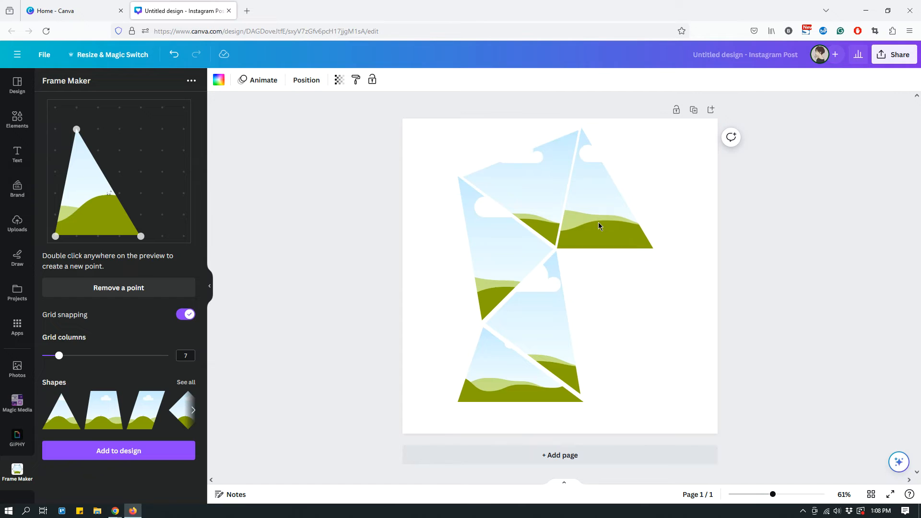
{"action": "left_click", "coordinate": [598, 223]}
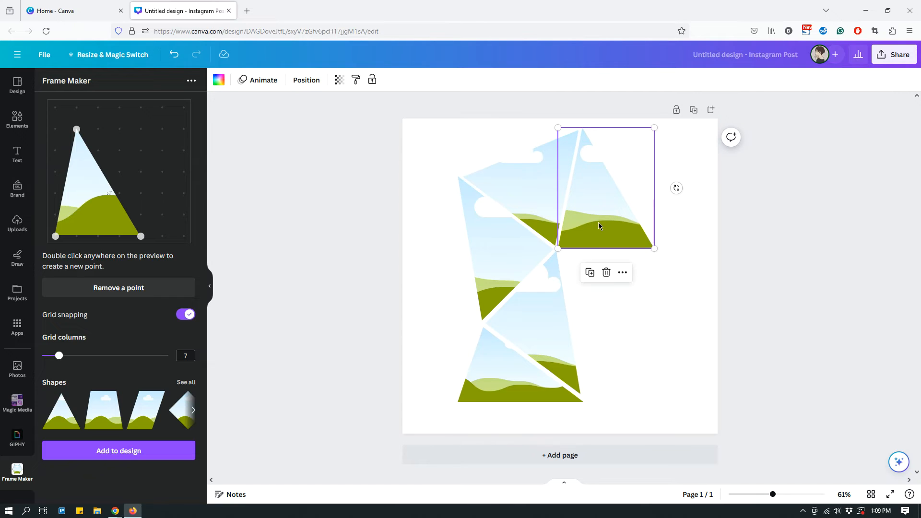
{"action": "key", "text": "Escape"}
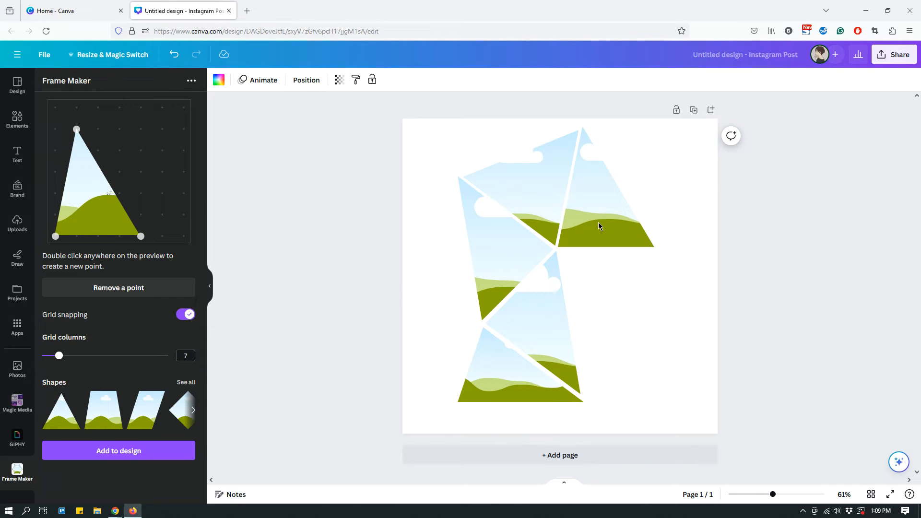
{"action": "left_click", "coordinate": [598, 225]}
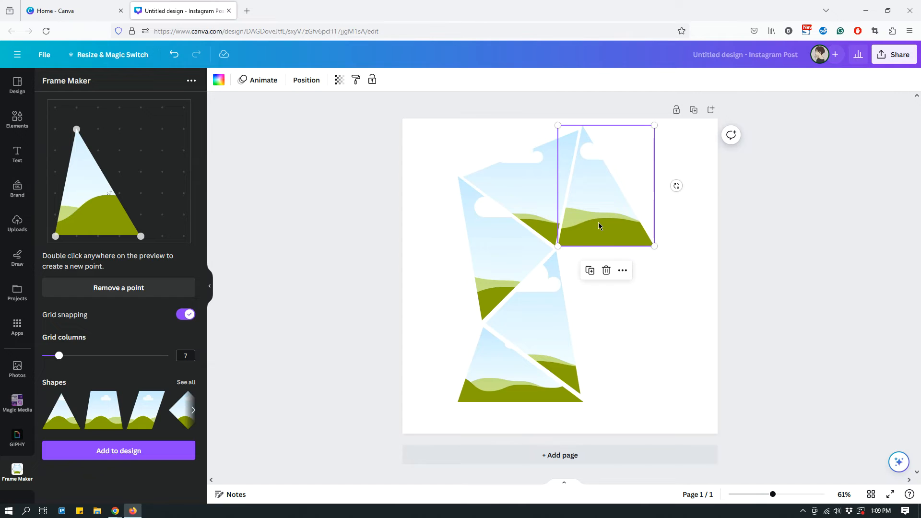
{"action": "left_click", "coordinate": [700, 296]}
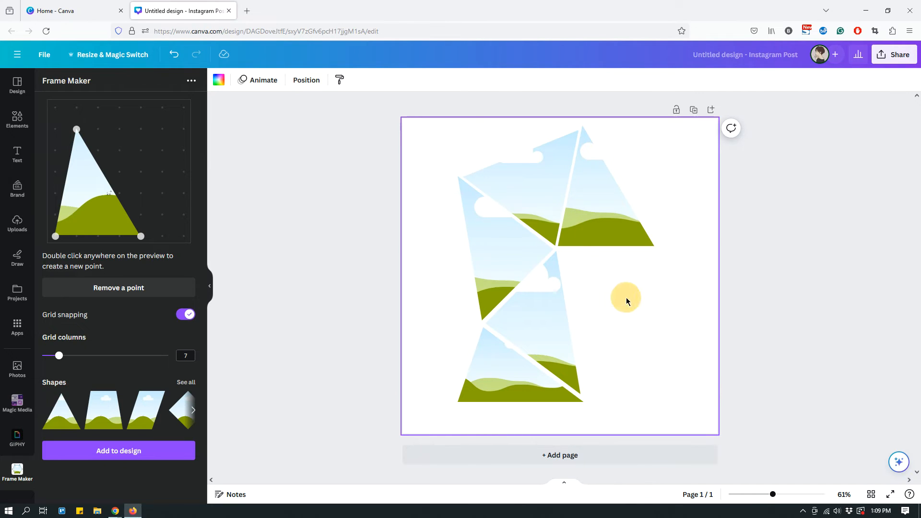
Reshape the frame into an inverted triangle with points at column one, row two; column five, row two; and column three, row five
{"action": "left_click", "coordinate": [594, 267]}
{"action": "left_click", "coordinate": [570, 243]}
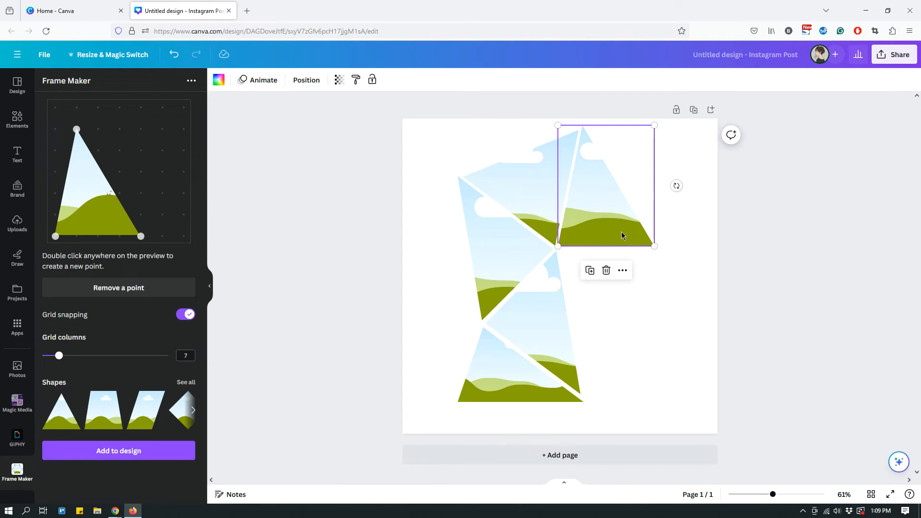
{"action": "left_click", "coordinate": [562, 331]}
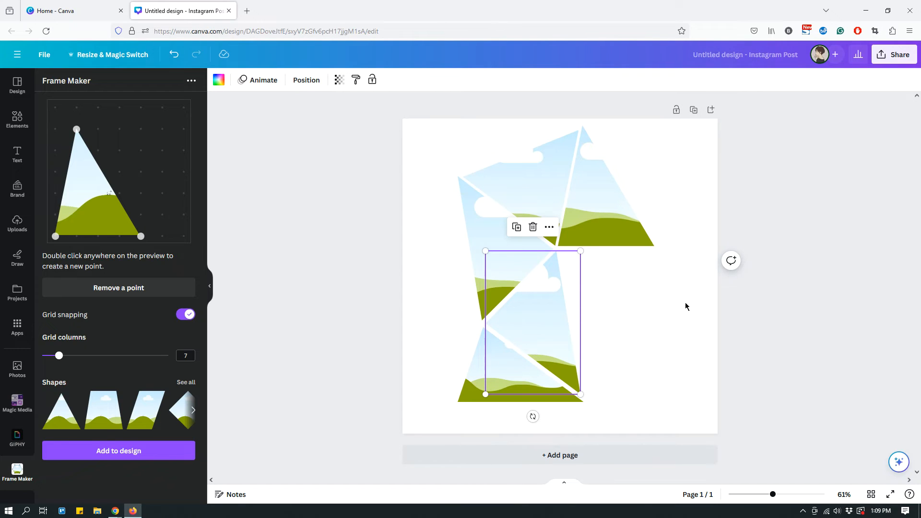
{"action": "left_click", "coordinate": [610, 214]}
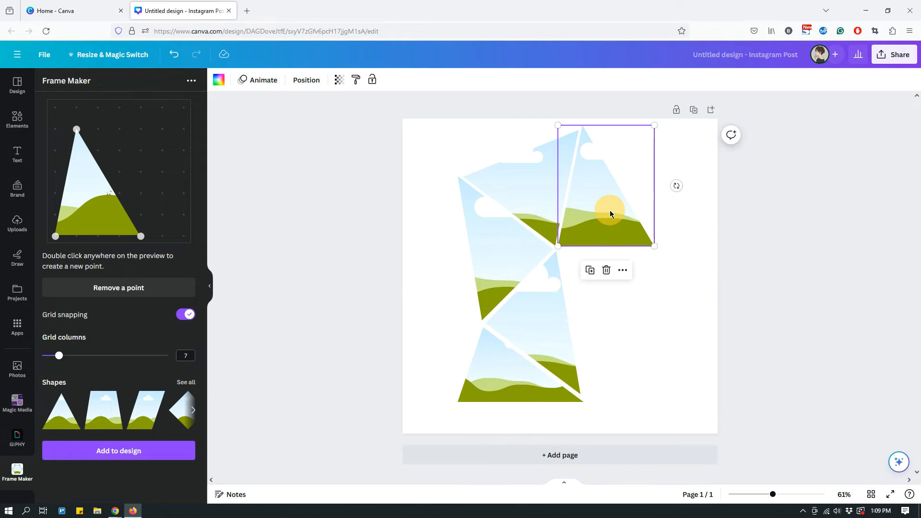
{"action": "left_click_drag", "start_coordinate": [76, 129], "coordinate": [98, 193]}
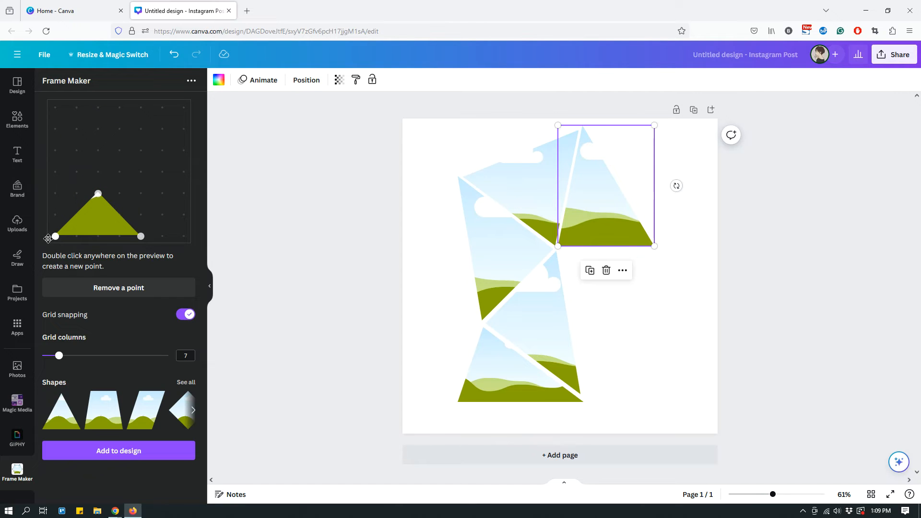
{"action": "left_click_drag", "start_coordinate": [56, 235], "coordinate": [56, 129]}
{"action": "left_click_drag", "start_coordinate": [140, 236], "coordinate": [141, 129]}
{"action": "left_click_drag", "start_coordinate": [98, 192], "coordinate": [97, 193]}
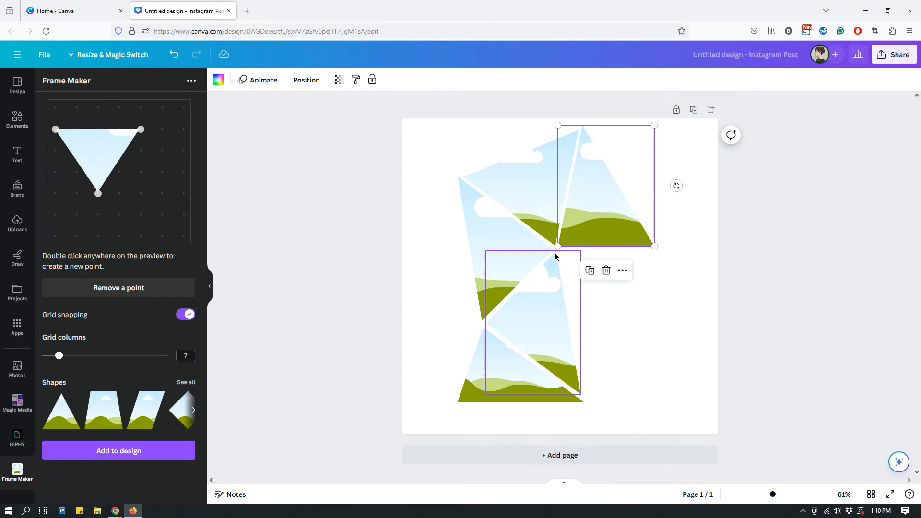
Examine the slope of the second frame's right edge and the fifth frame's lower edge against the inverted triangle's points
{"action": "left_click", "coordinate": [555, 259]}
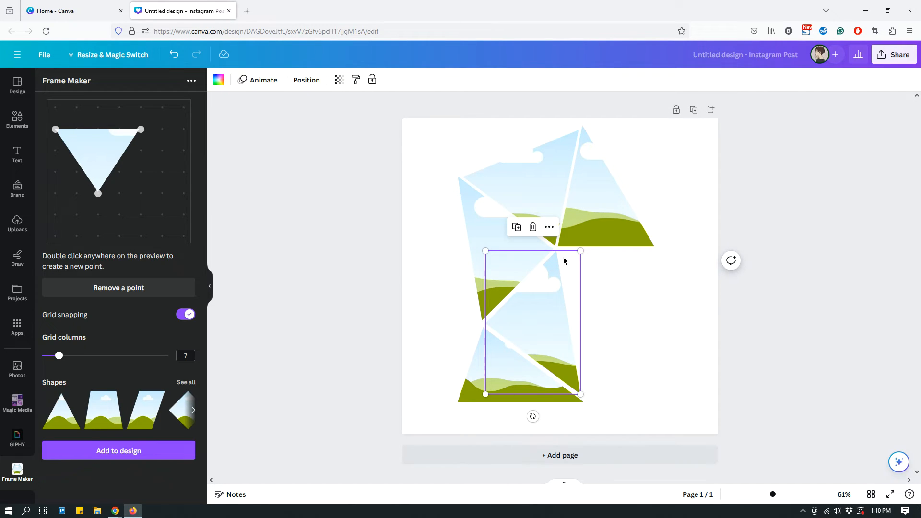
{"action": "left_click", "coordinate": [582, 395]}
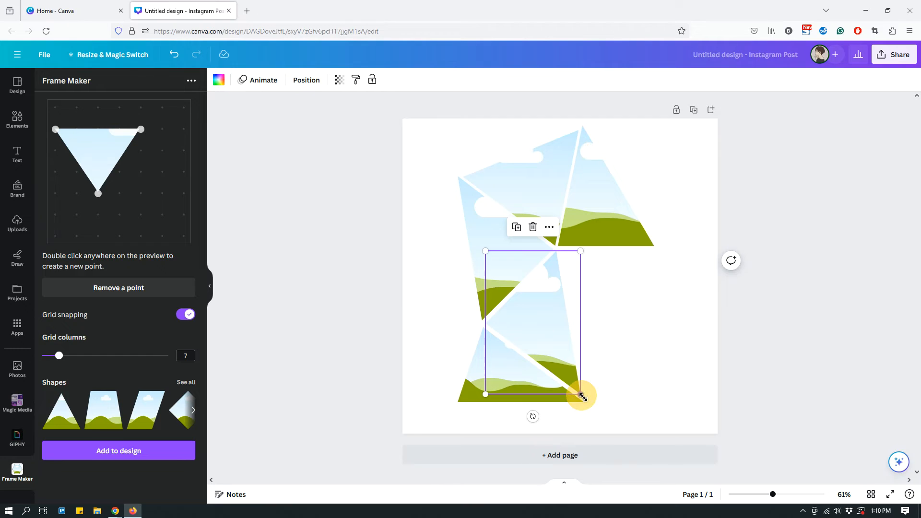
{"action": "left_click", "coordinate": [580, 251]}
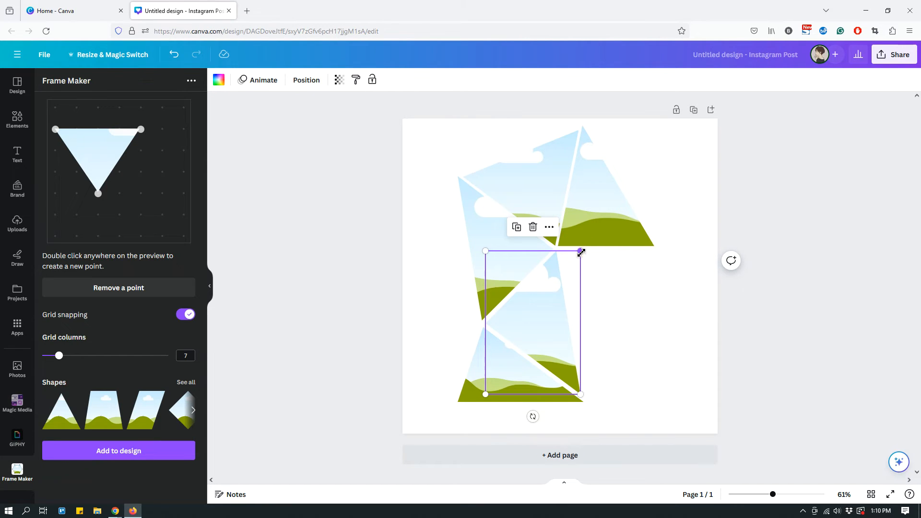
{"action": "left_click", "coordinate": [556, 254]}
{"action": "left_click", "coordinate": [581, 394]}
{"action": "left_click", "coordinate": [98, 154]}
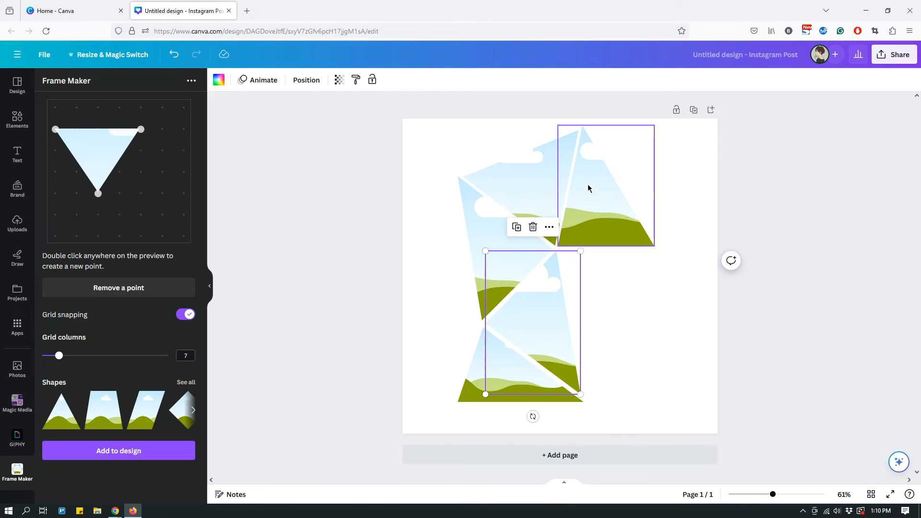
{"action": "left_click", "coordinate": [595, 230]}
{"action": "left_click", "coordinate": [556, 300]}
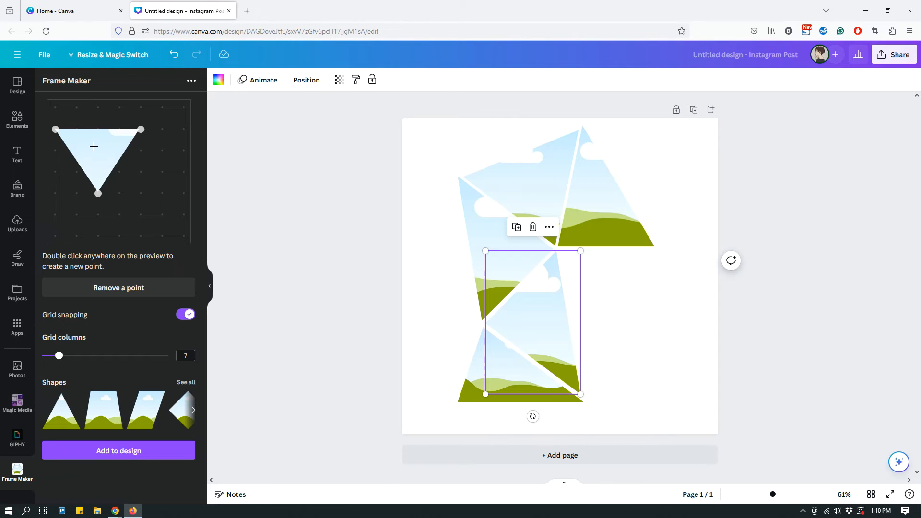
{"action": "left_click", "coordinate": [607, 228]}
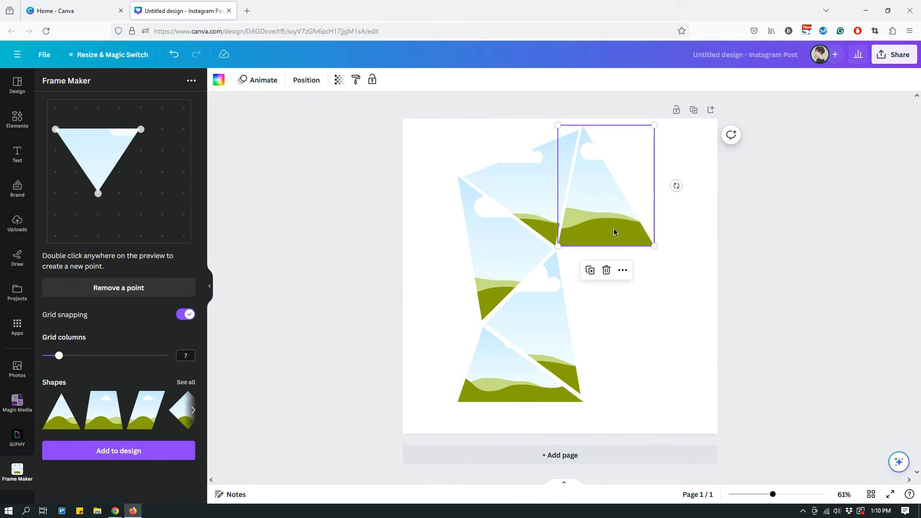
{"action": "left_click", "coordinate": [600, 225]}
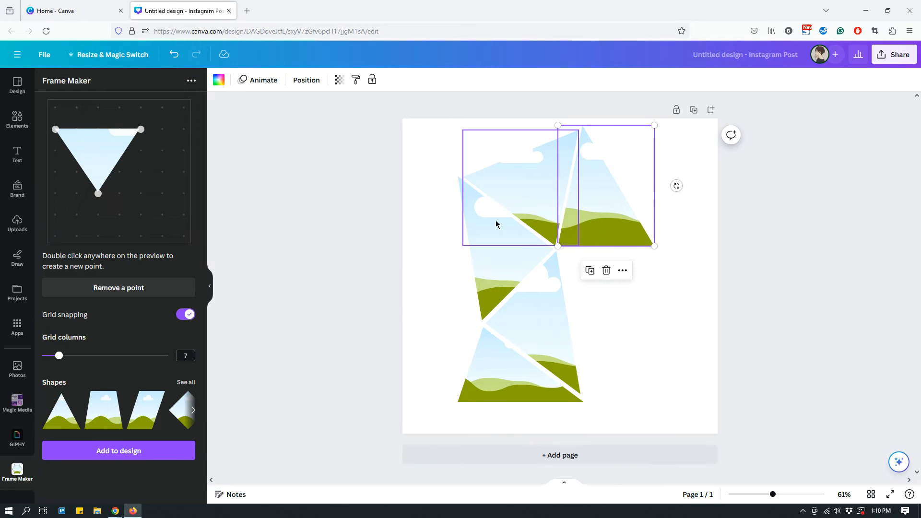
{"action": "left_click", "coordinate": [557, 258]}
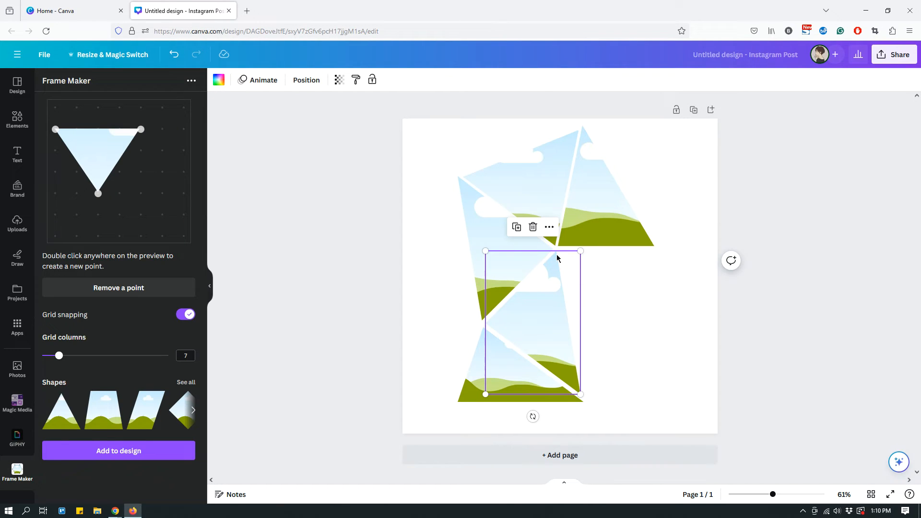
{"action": "left_click", "coordinate": [56, 130]}
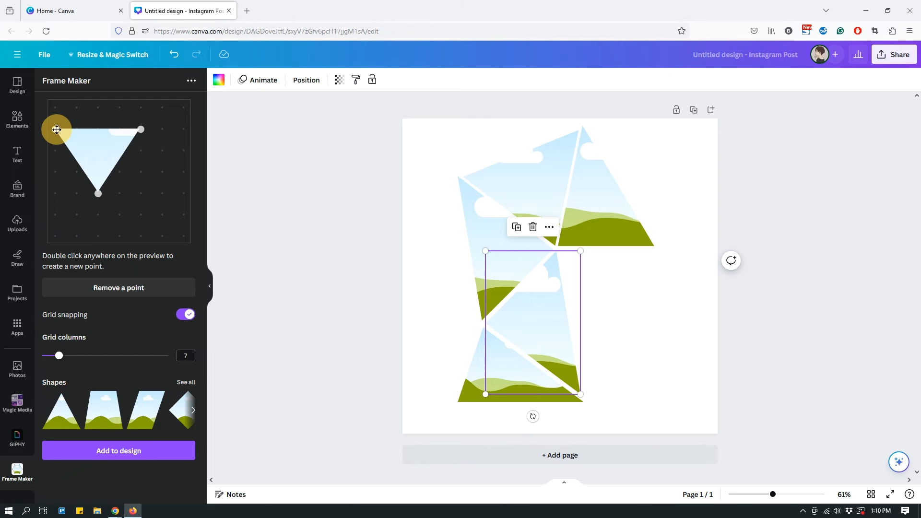
{"action": "left_click", "coordinate": [555, 255]}
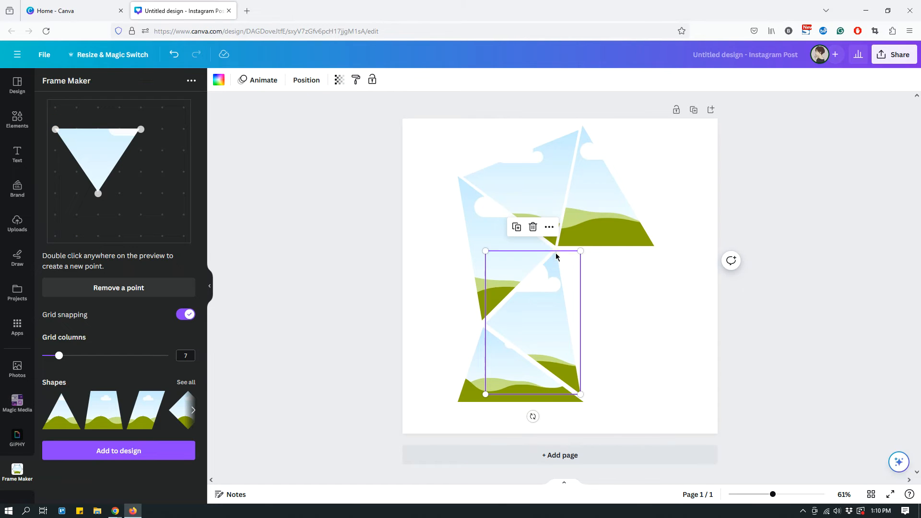
{"action": "left_click", "coordinate": [582, 392]}
{"action": "left_click", "coordinate": [97, 192]}
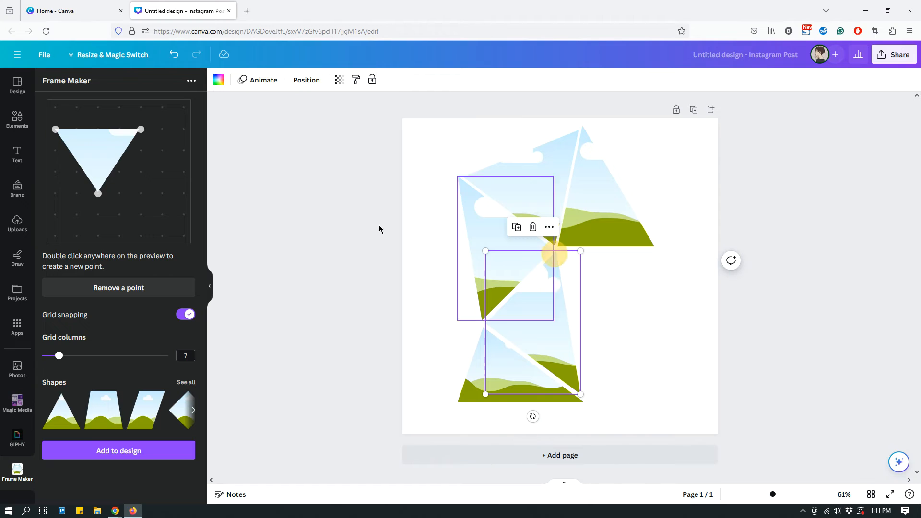
{"action": "left_click", "coordinate": [96, 193]}
Move the inverted triangle's lowest point to column two, row seven
{"action": "left_click_drag", "start_coordinate": [98, 194], "coordinate": [77, 236]}
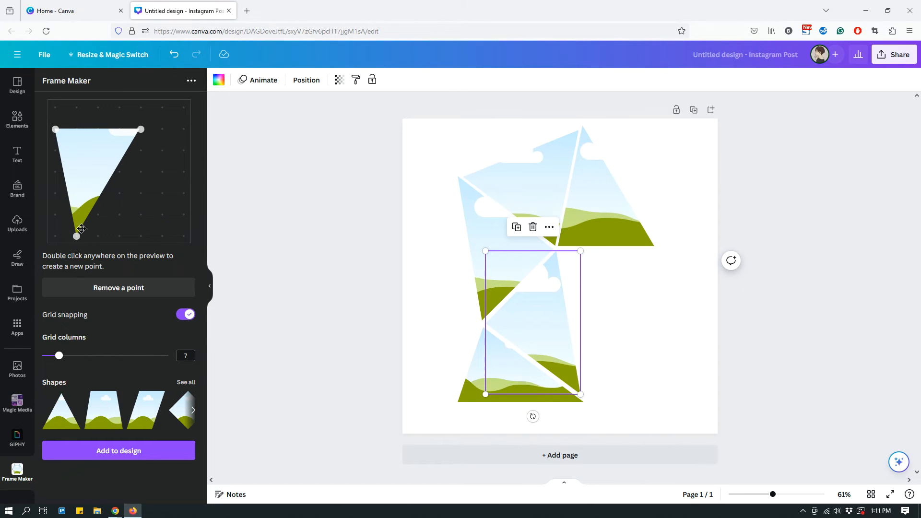
{"action": "left_click_drag", "start_coordinate": [76, 236], "coordinate": [76, 194]}
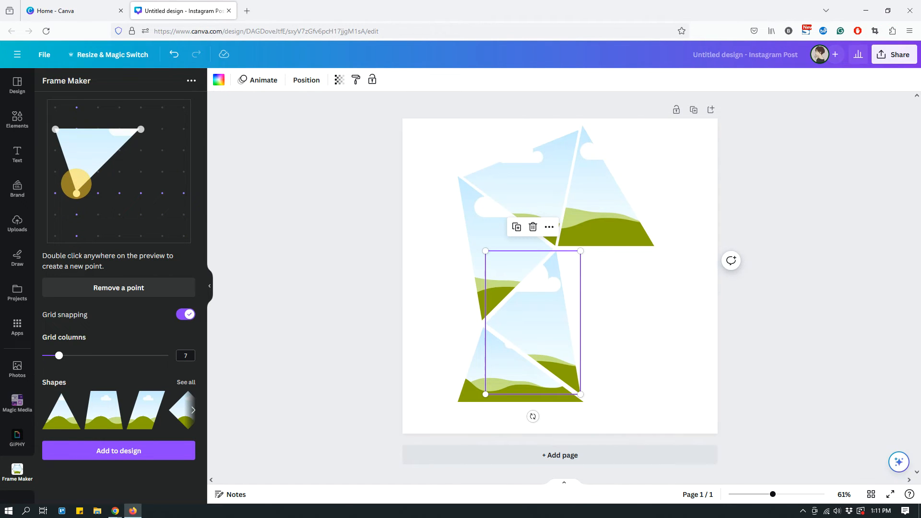
{"action": "left_click", "coordinate": [55, 129]}
{"action": "left_click_drag", "start_coordinate": [76, 193], "coordinate": [76, 236]}
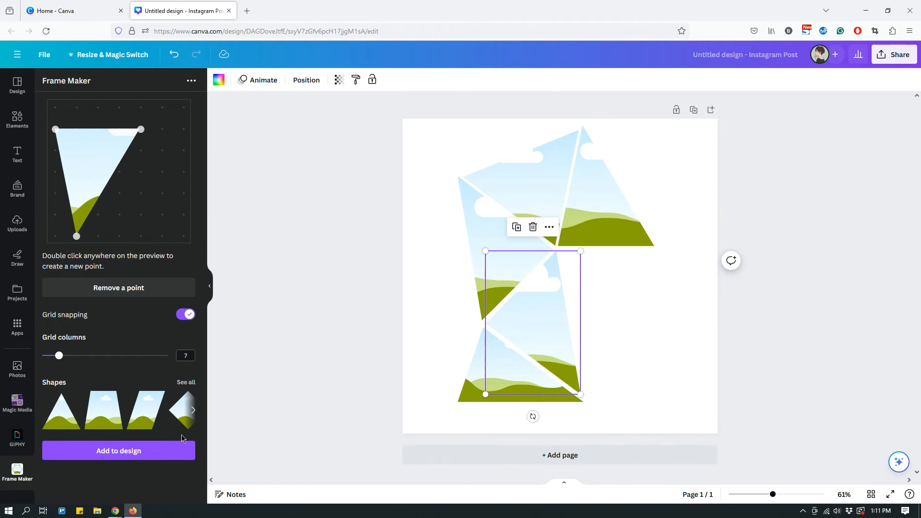
Try the inverted triangle as a sixth frame below the fifth frame and beside the second frame's right edge, and delete it
{"action": "left_click", "coordinate": [149, 454]}
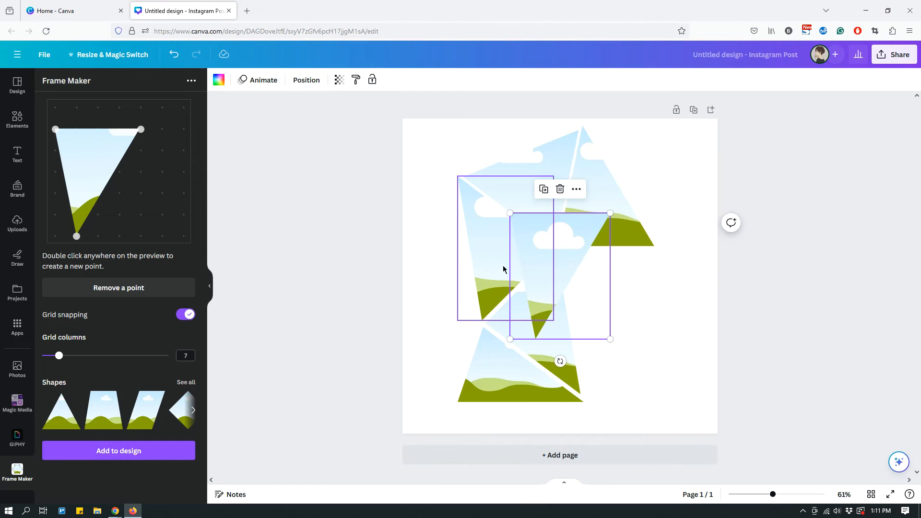
{"action": "left_click_drag", "start_coordinate": [559, 246], "coordinate": [599, 277]}
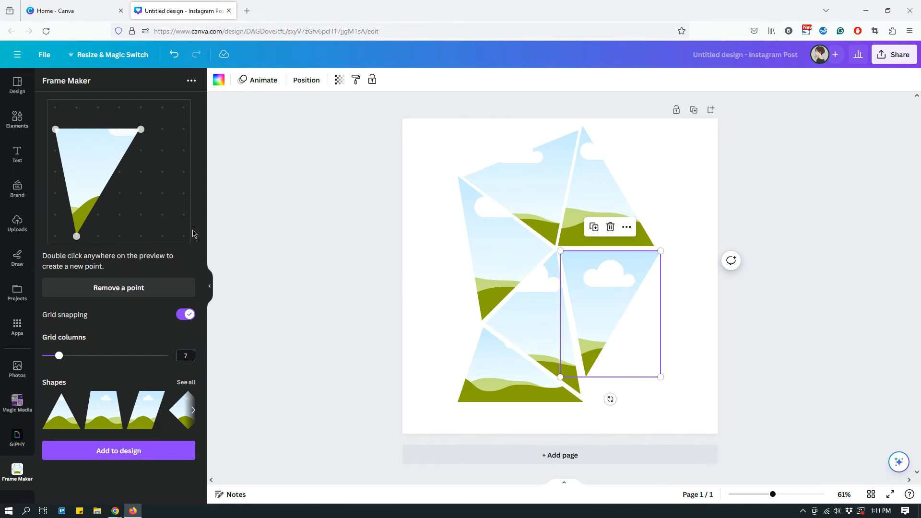
{"action": "mouse_move", "coordinate": [76, 236]}
{"action": "left_mouse_down"}
{"action": "mouse_move", "coordinate": [76, 158]}
{"action": "mouse_move", "coordinate": [76, 236]}
{"action": "left_mouse_up"}
{"action": "left_click", "coordinate": [626, 293]}
{"action": "key", "text": "Delete"}
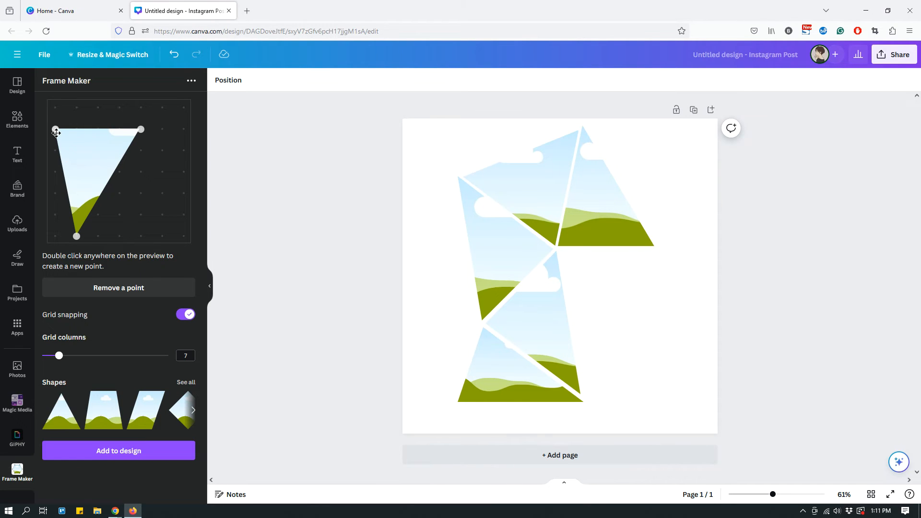
Raise the inverted triangle's two upper points to row one and fit it as the sixth frame below the fifth and beside the second
{"action": "left_click_drag", "start_coordinate": [53, 123], "coordinate": [55, 107]}
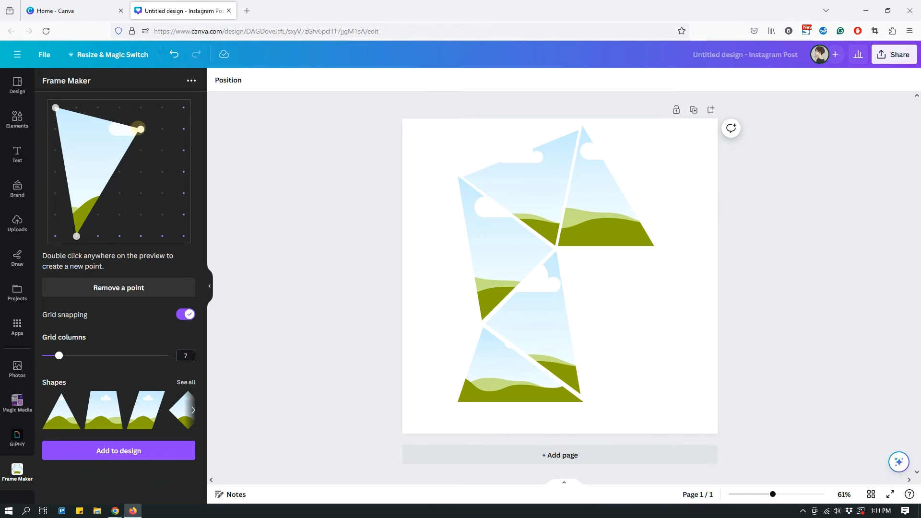
{"action": "left_click_drag", "start_coordinate": [141, 129], "coordinate": [140, 107]}
{"action": "left_click", "coordinate": [152, 448]}
{"action": "left_click_drag", "start_coordinate": [549, 240], "coordinate": [592, 277]}
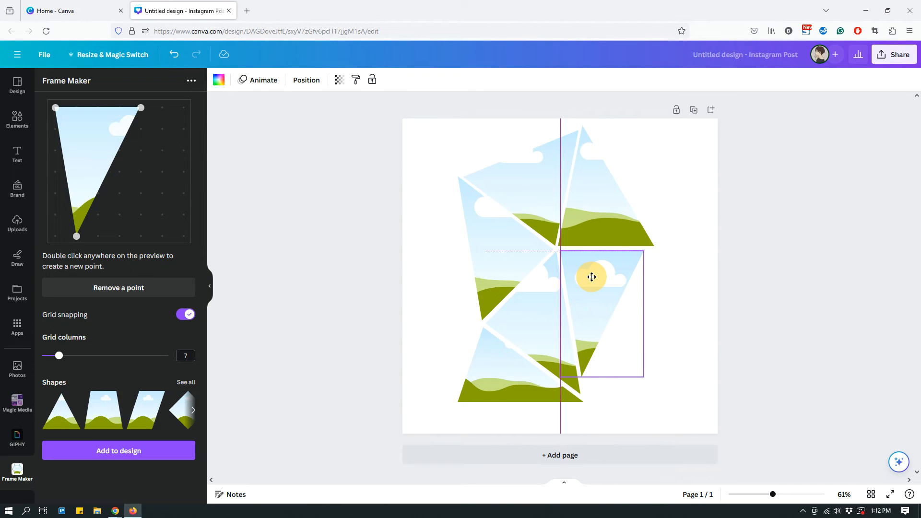
{"action": "left_click_drag", "start_coordinate": [591, 277], "coordinate": [591, 277]}
{"action": "left_click_drag", "start_coordinate": [643, 376], "coordinate": [644, 392]}
{"action": "left_click", "coordinate": [717, 377]}
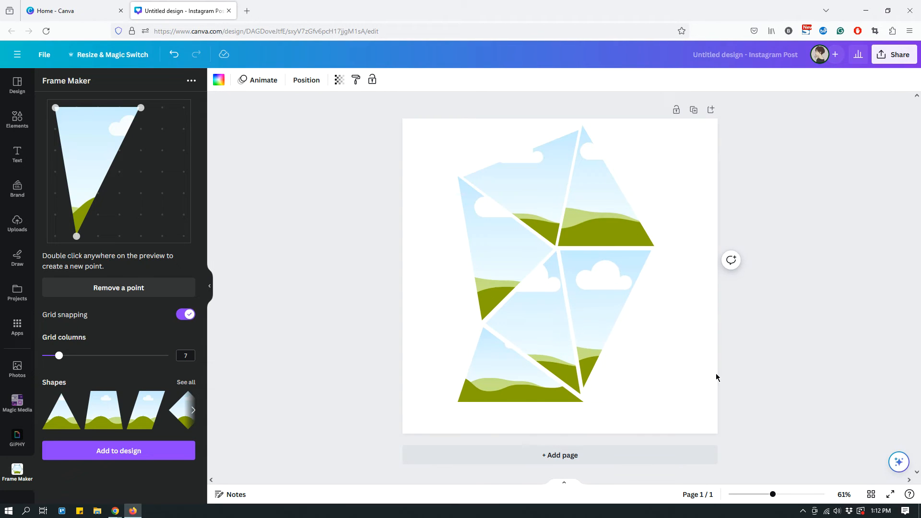
{"action": "key", "text": "Up"}
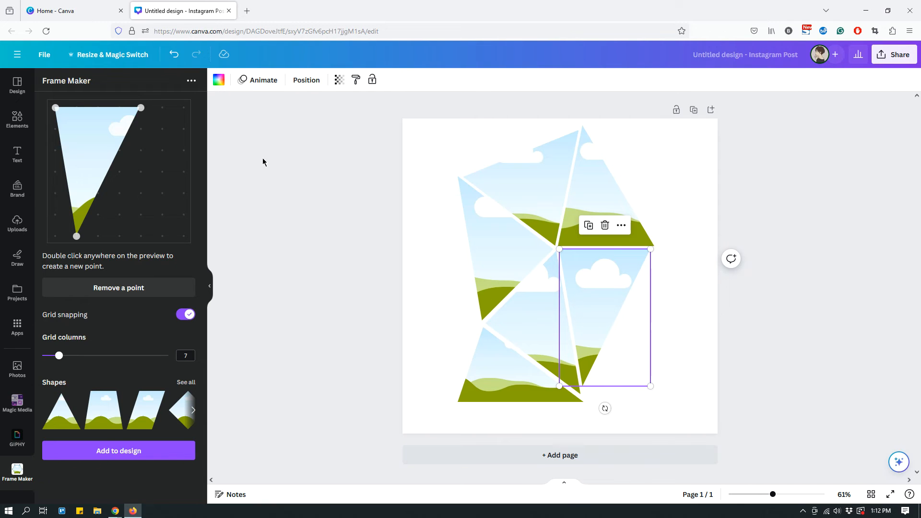
Move the triangle's column one, row one point to column six, row six, matching the sixth frame's slanted right edge
{"action": "left_click", "coordinate": [649, 249]}
{"action": "left_click", "coordinate": [584, 387]}
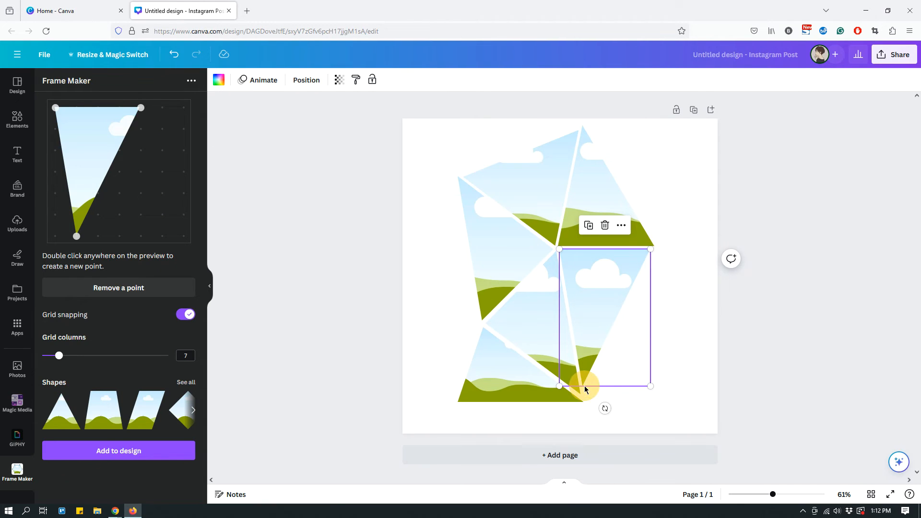
{"action": "left_click", "coordinate": [142, 107]}
{"action": "left_click", "coordinate": [77, 236]}
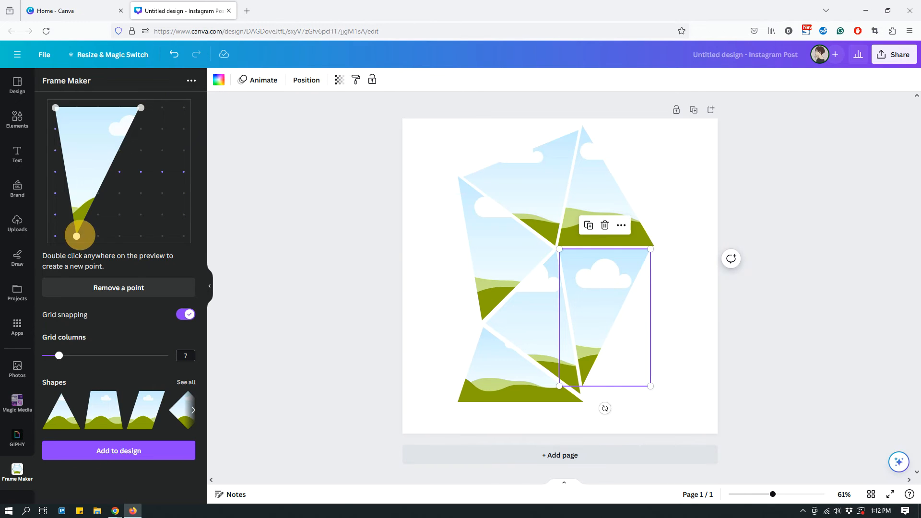
{"action": "left_click_drag", "start_coordinate": [55, 108], "coordinate": [141, 214]}
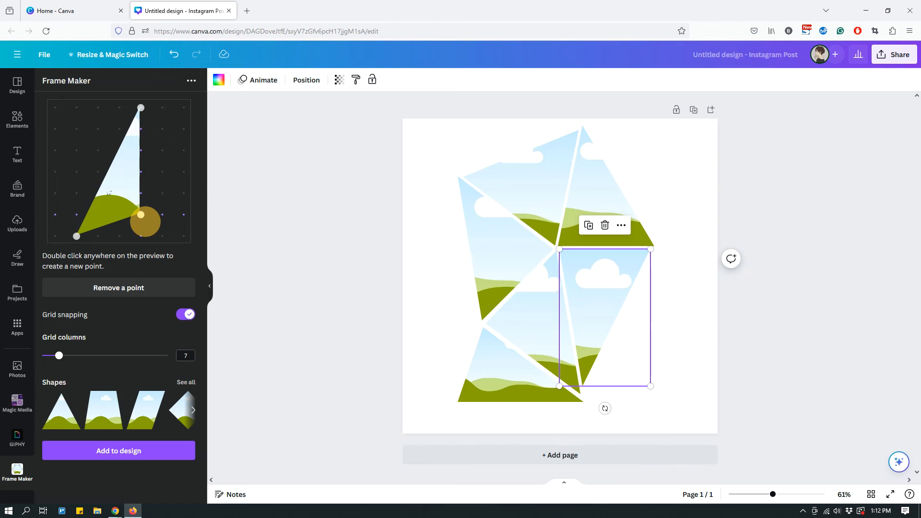
{"action": "left_click_drag", "start_coordinate": [140, 214], "coordinate": [162, 215]}
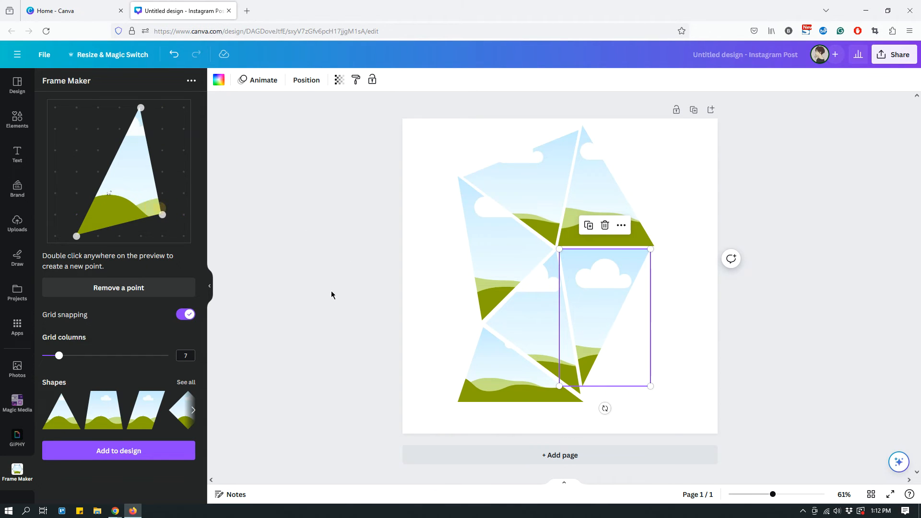
Add the reshaped triangle as the seventh frame and fit it along the sixth frame's right edge with an even narrow gap
{"action": "left_click", "coordinate": [156, 456]}
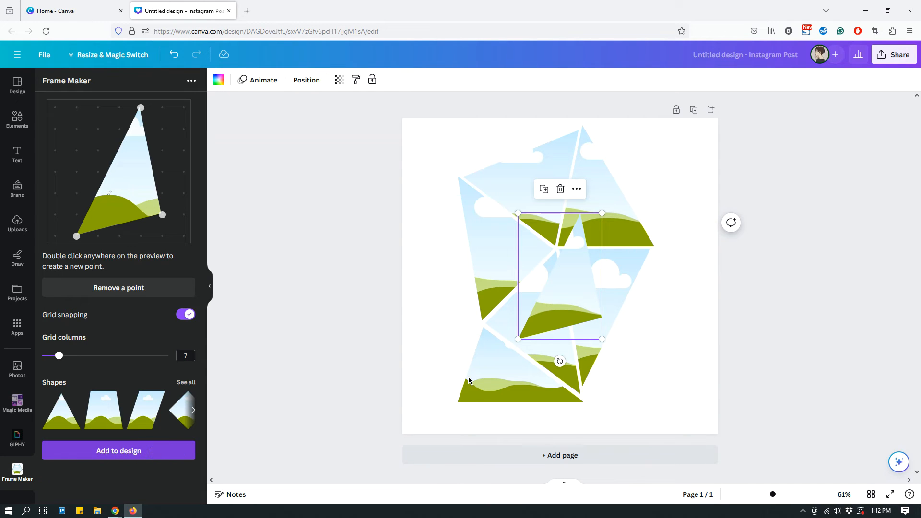
{"action": "left_click_drag", "start_coordinate": [560, 289], "coordinate": [628, 337]}
{"action": "left_click_drag", "start_coordinate": [667, 260], "coordinate": [676, 255]}
{"action": "key", "text": "Right"}
{"action": "key", "text": "Right"}
{"action": "key", "text": "Right"}
{"action": "key", "text": "Right"}
{"action": "key", "text": "Right"}
{"action": "key", "text": "Right"}
{"action": "key", "text": "Right"}
{"action": "key", "text": "Down"}
{"action": "key", "text": "Down"}
{"action": "key", "text": "Down"}
{"action": "key", "text": "Down"}
{"action": "key", "text": "Down"}
{"action": "key", "text": "Down"}
{"action": "key", "text": "Down"}
{"action": "key", "text": "Down"}
{"action": "key", "text": "Down"}
{"action": "key", "text": "Left"}
{"action": "key", "text": "Left"}
{"action": "key", "text": "Left"}
{"action": "key", "text": "Left"}
{"action": "key", "text": "Left"}
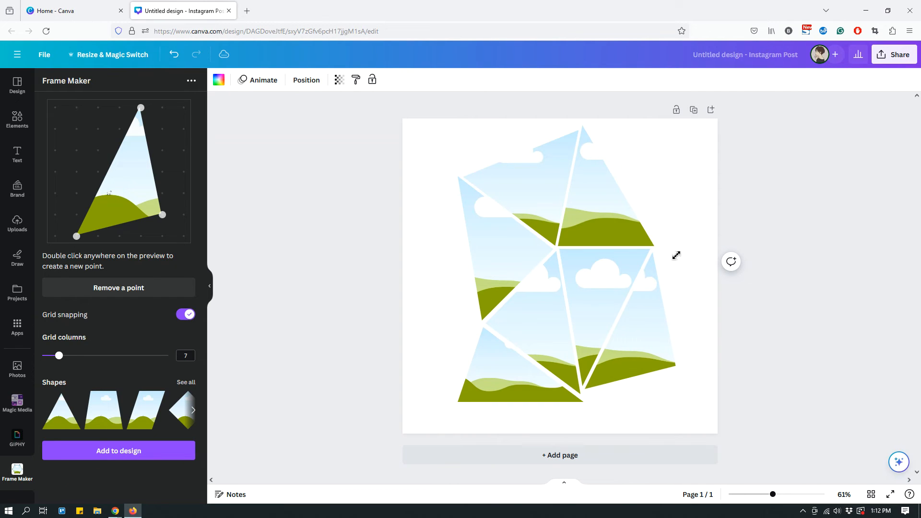
{"action": "left_click", "coordinate": [750, 205]}
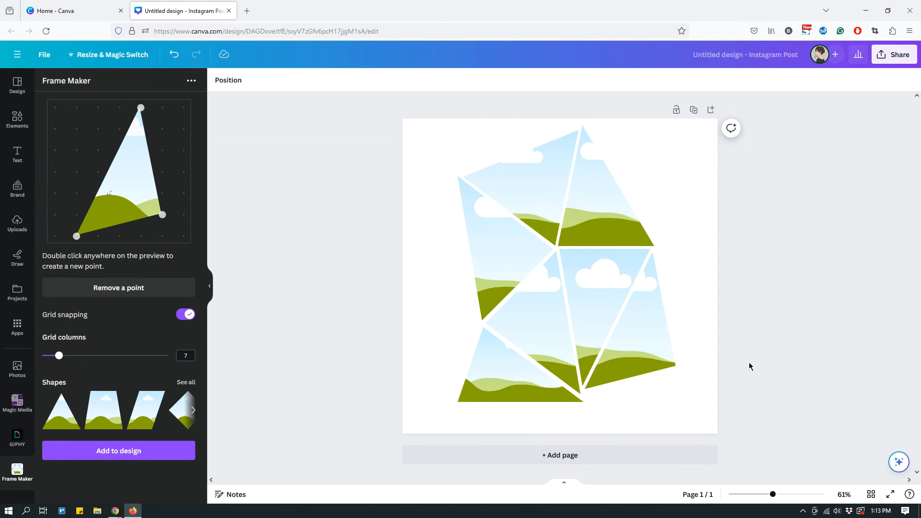
Try the trending photo of two people carrying clothes inside the inverted-triangle frame, and remove it from the frame
{"action": "left_click", "coordinate": [17, 369]}
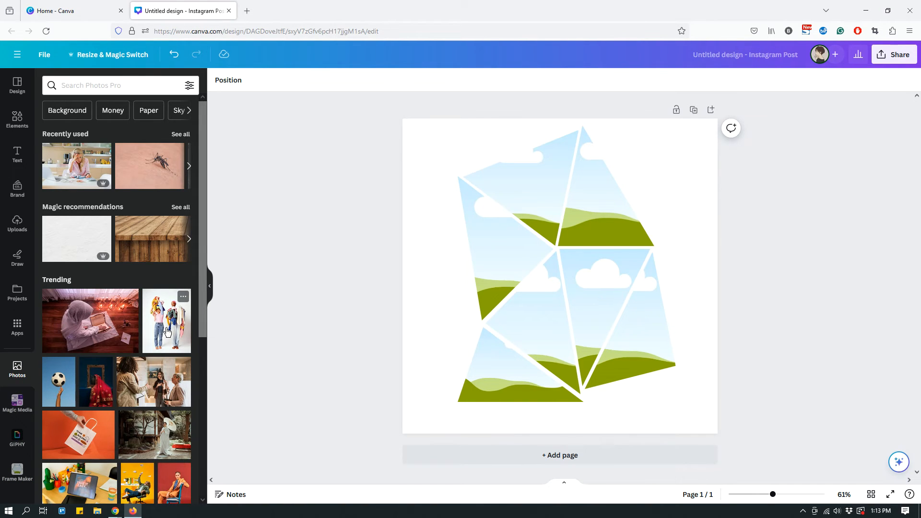
{"action": "left_click_drag", "start_coordinate": [220, 332], "coordinate": [608, 312]}
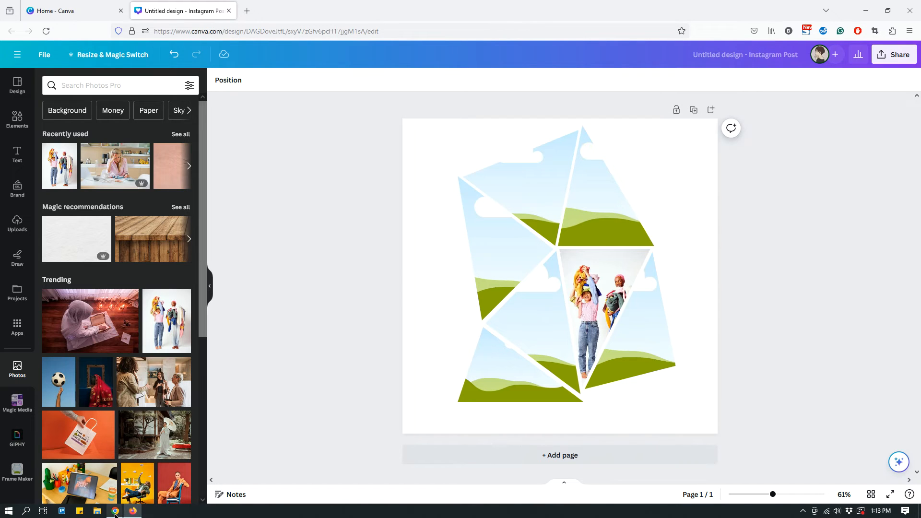
{"action": "mouse_move", "coordinate": [118, 514]}
{"action": "left_click", "coordinate": [158, 443]}
{"action": "left_click", "coordinate": [576, 273]}
{"action": "key", "text": "Delete"}
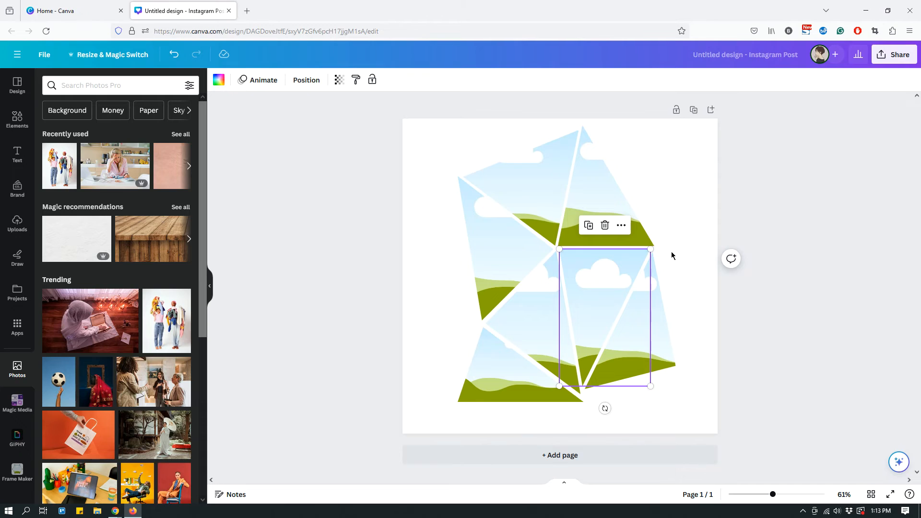
Try the photo of two people carrying clothes as a separate image over the frames, and delete it
{"action": "left_click", "coordinate": [160, 330]}
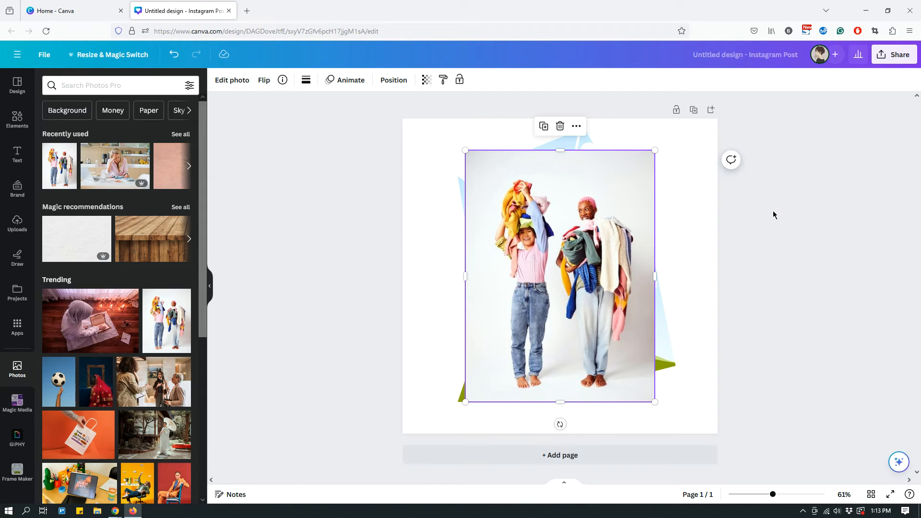
{"action": "left_click_drag", "start_coordinate": [467, 151], "coordinate": [469, 154]}
{"action": "key", "text": "Delete"}
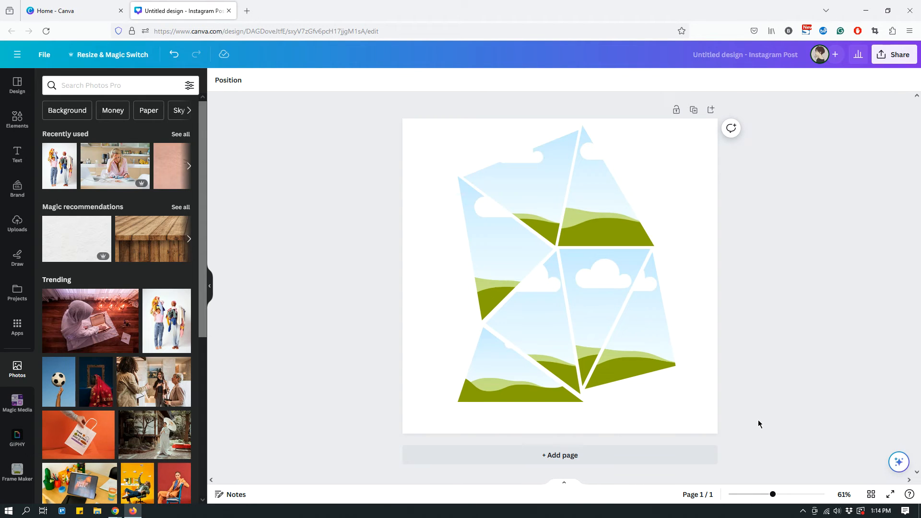
Select all seven frames and move them together slightly down and left to centre the arrangement on the page
{"action": "left_click_drag", "start_coordinate": [757, 420], "coordinate": [421, 127]}
{"action": "left_click_drag", "start_coordinate": [569, 225], "coordinate": [562, 238]}
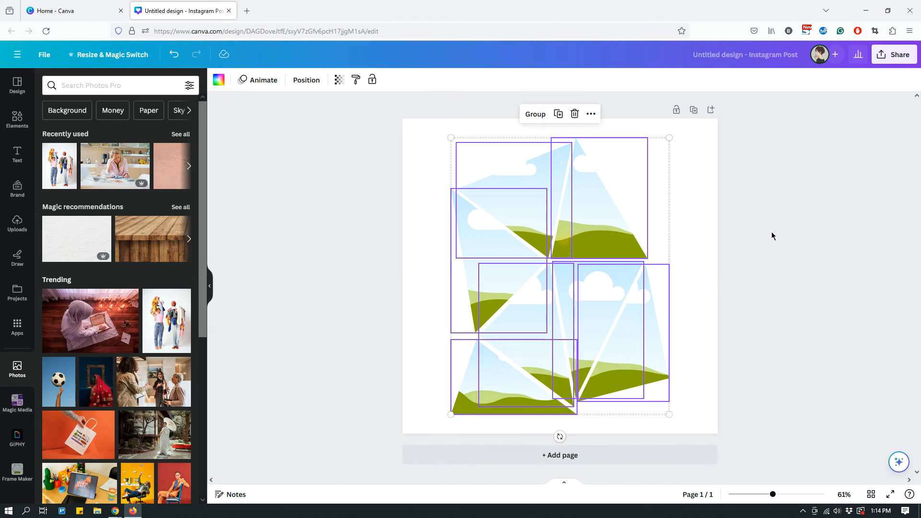
{"action": "left_click", "coordinate": [771, 235]}
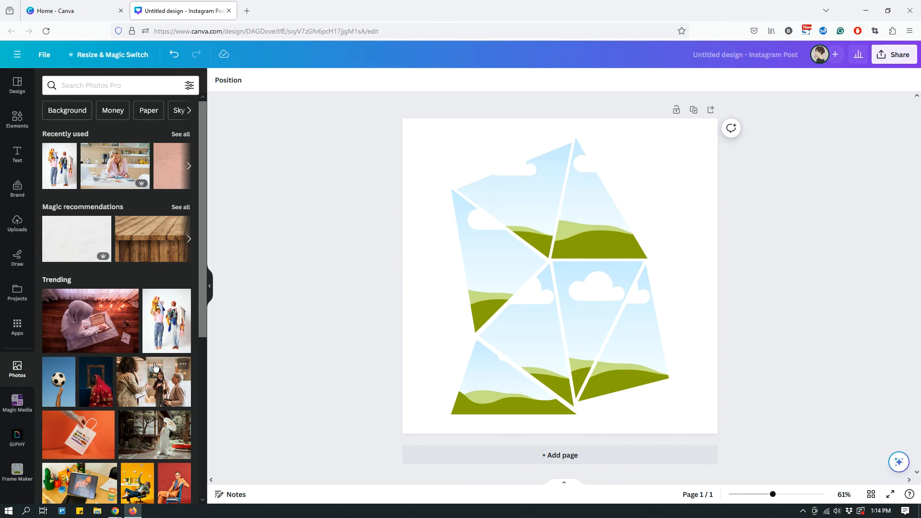
Add the photo of two people carrying clothes and enlarge it to 810 × 1080 px, centred at the page's full height
{"action": "left_click", "coordinate": [158, 331]}
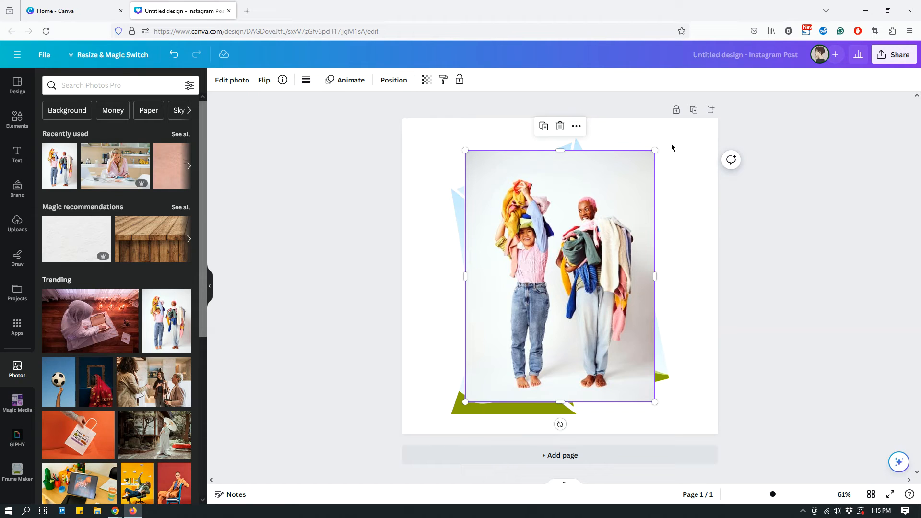
{"action": "left_click_drag", "start_coordinate": [656, 152], "coordinate": [670, 114]}
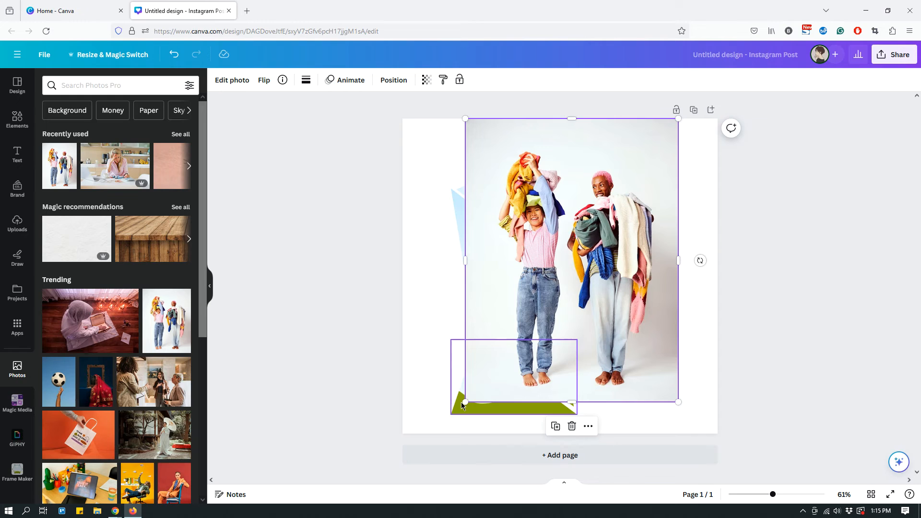
{"action": "left_click_drag", "start_coordinate": [466, 402], "coordinate": [441, 434]}
{"action": "left_click_drag", "start_coordinate": [557, 304], "coordinate": [555, 305]}
{"action": "left_click", "coordinate": [775, 221]}
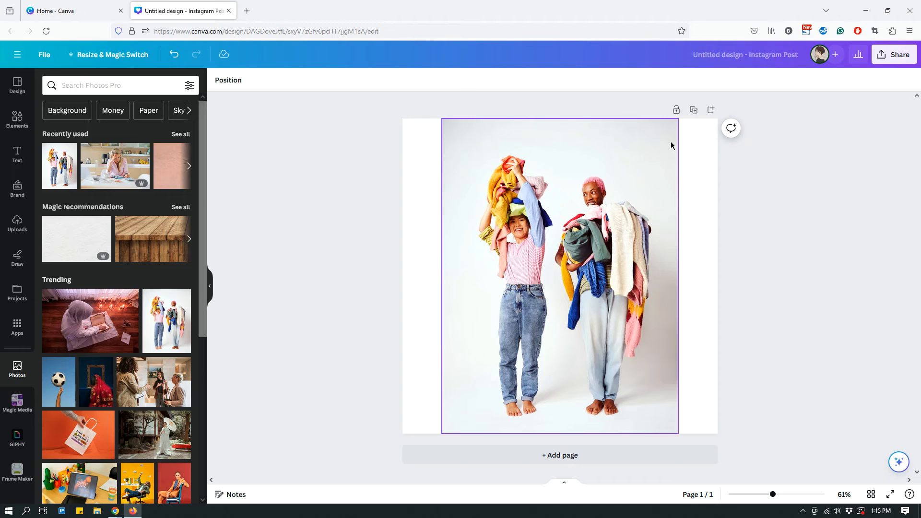
Send the full-height photo to the back, behind all the triangular frames
{"action": "left_click", "coordinate": [233, 89]}
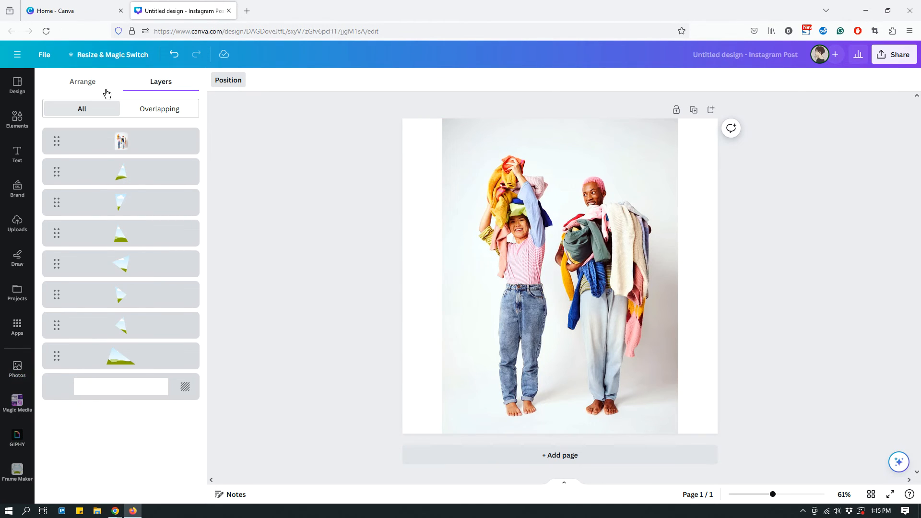
{"action": "left_click", "coordinate": [72, 91]}
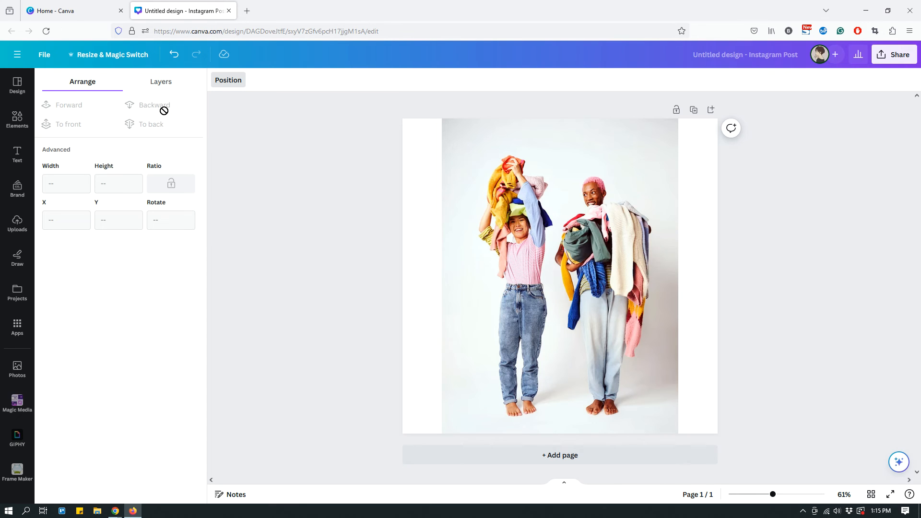
{"action": "left_click", "coordinate": [460, 142]}
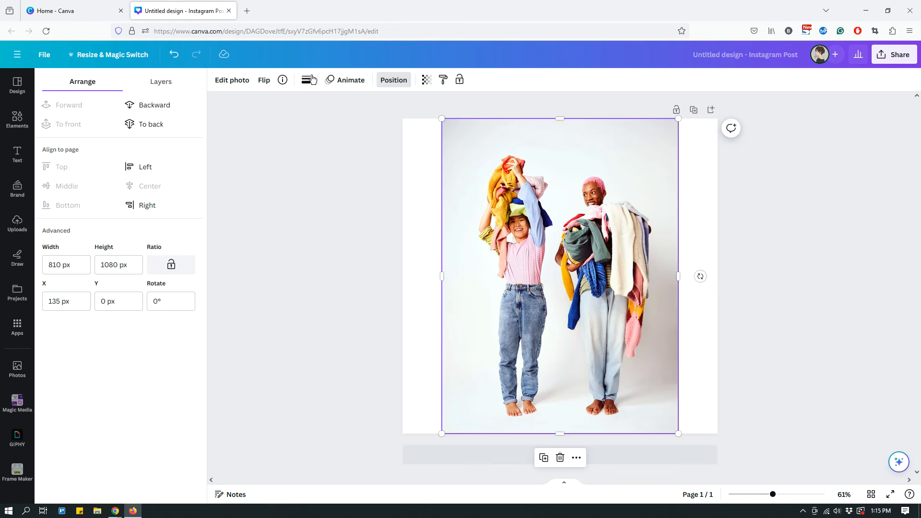
{"action": "left_click", "coordinate": [151, 125]}
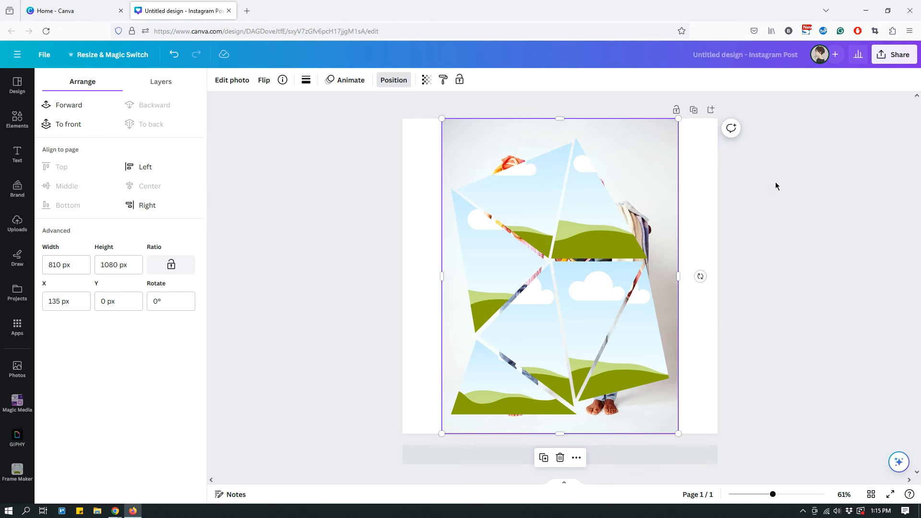
{"action": "left_click", "coordinate": [711, 205]}
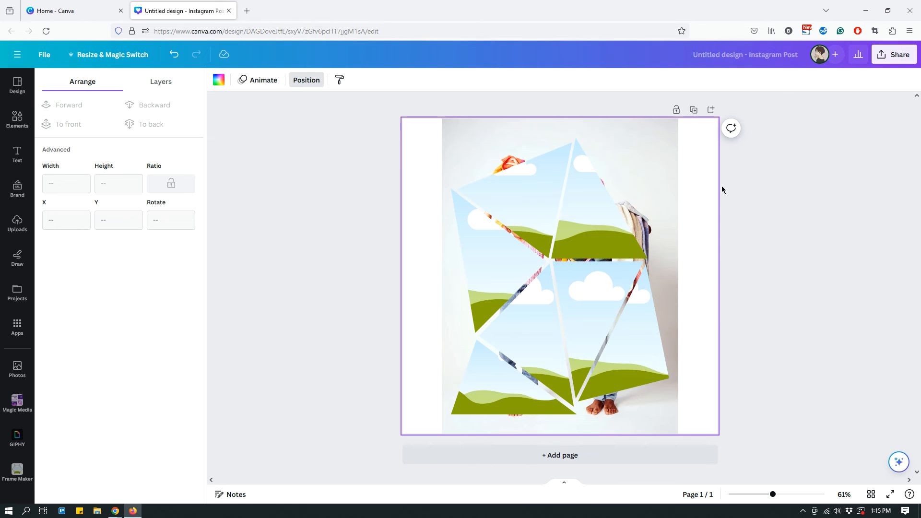
Fill the upper-left triangular frame with the same photo of two people carrying clothes
{"action": "left_click", "coordinate": [17, 370]}
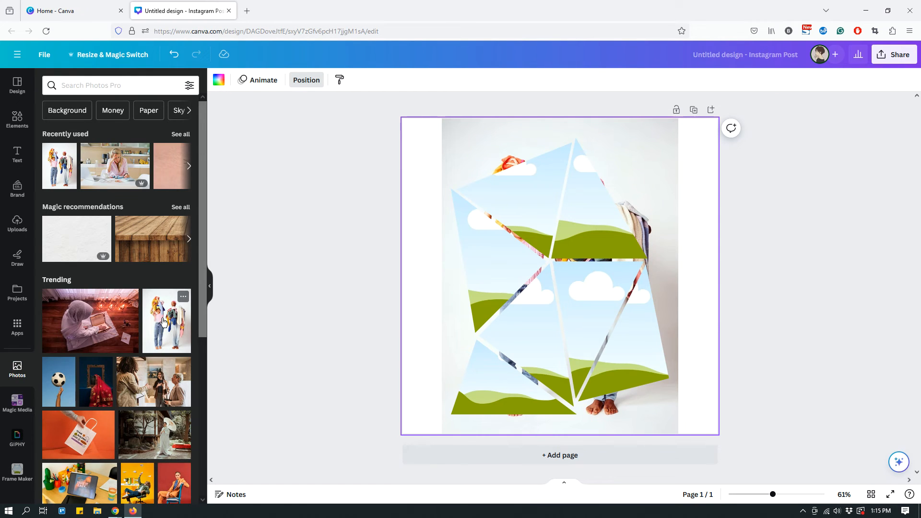
{"action": "left_click_drag", "start_coordinate": [163, 321], "coordinate": [498, 185]}
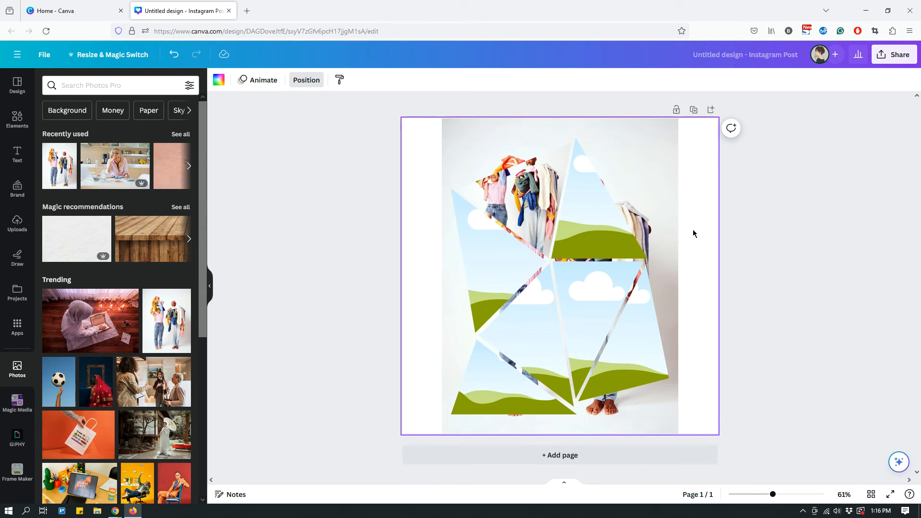
{"action": "left_click", "coordinate": [519, 199]}
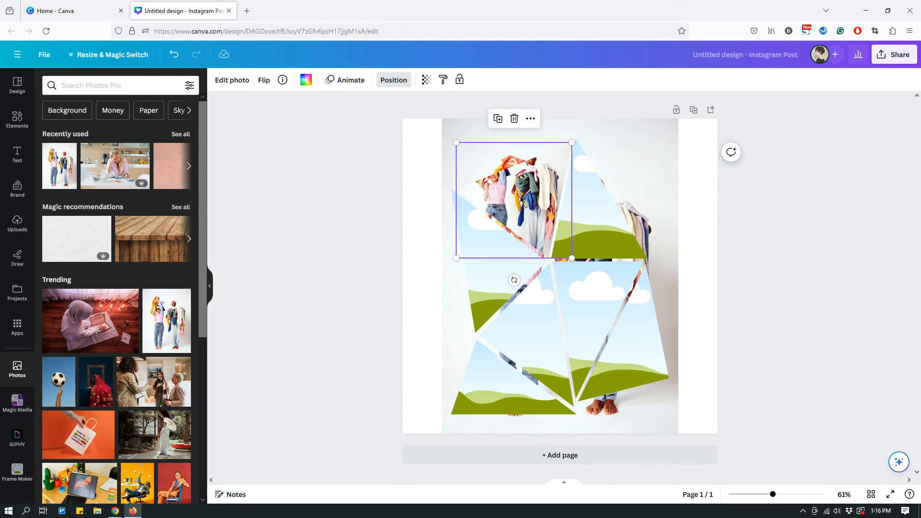
{"action": "left_click", "coordinate": [689, 198]}
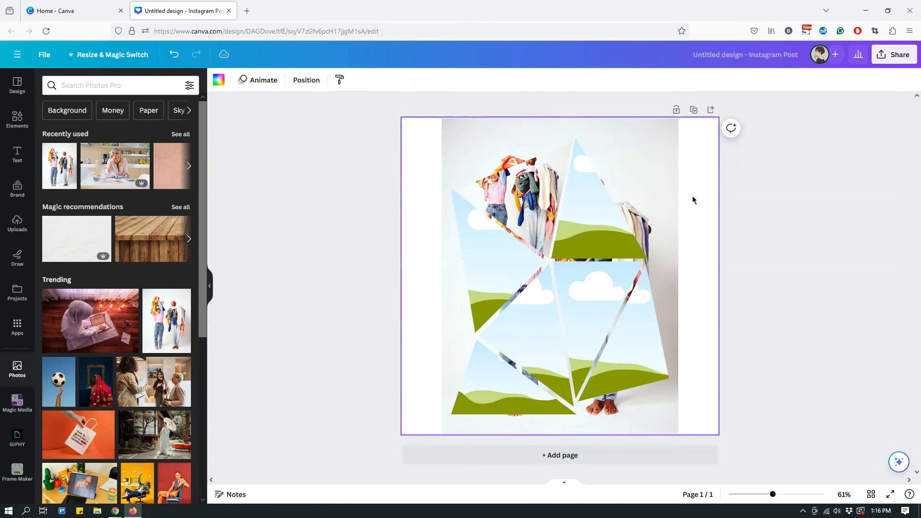
Enlarge and reposition the photo inside the upper-left frame so its crop lines up exactly with the background photo
{"action": "double_click", "coordinate": [517, 193]}
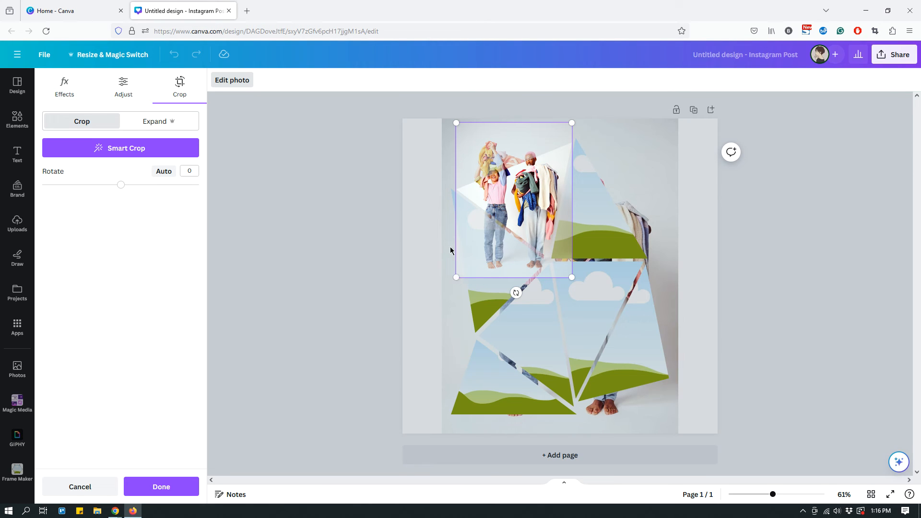
{"action": "left_click_drag", "start_coordinate": [456, 277], "coordinate": [434, 290]}
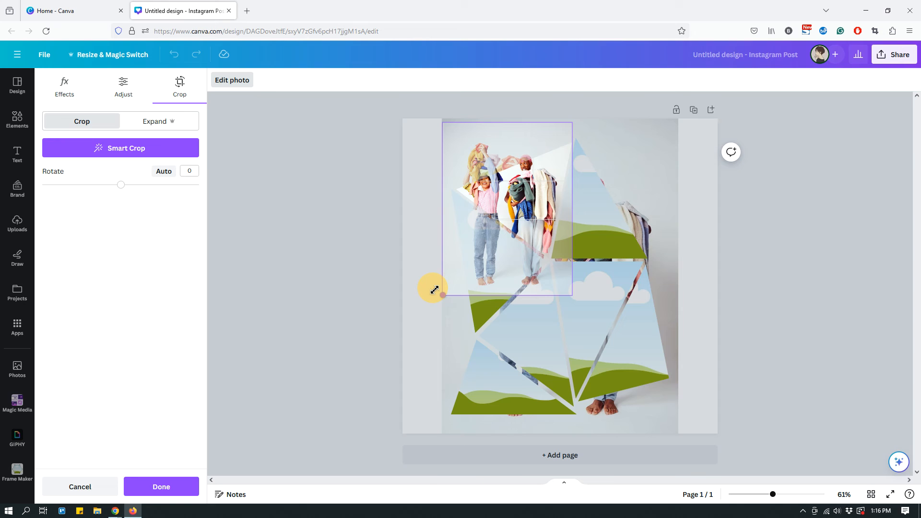
{"action": "left_click_drag", "start_coordinate": [574, 124], "coordinate": [577, 123]}
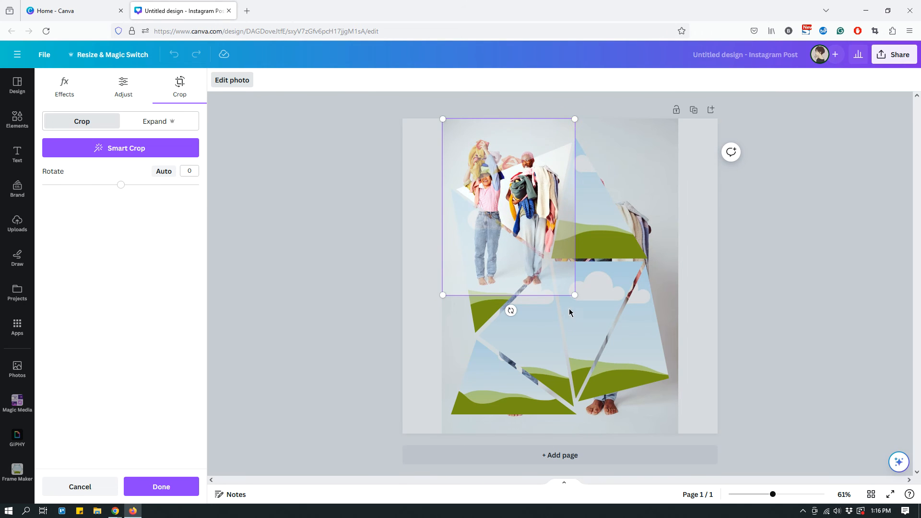
{"action": "left_click_drag", "start_coordinate": [575, 295], "coordinate": [674, 435]}
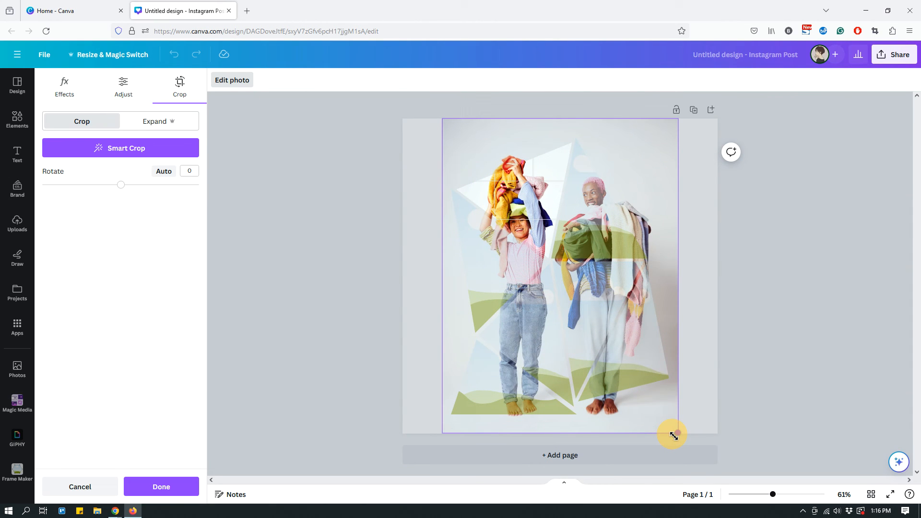
{"action": "left_click_drag", "start_coordinate": [674, 436], "coordinate": [673, 435]}
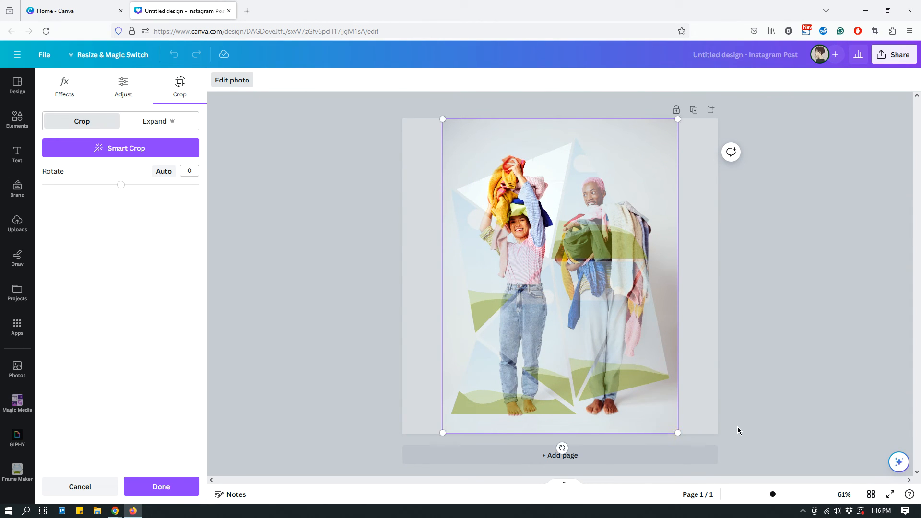
{"action": "left_click", "coordinate": [779, 286]}
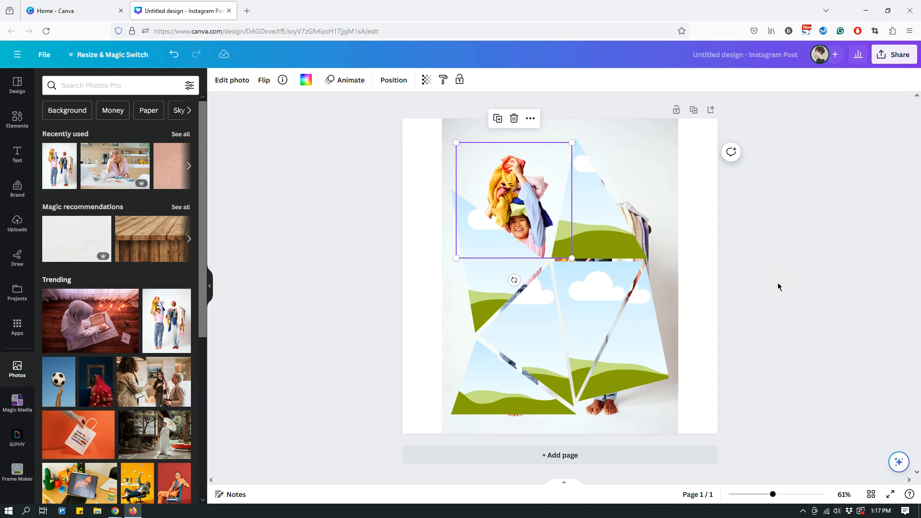
Fill the upper-right triangular frame with the photo of two people carrying clothes, enlarging its crop to match the full-height background photo
{"action": "left_click", "coordinate": [802, 234]}
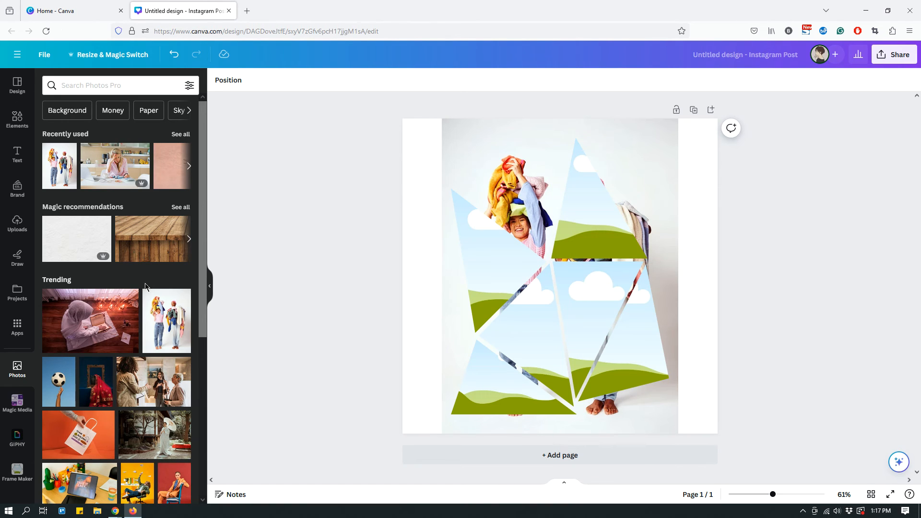
{"action": "left_click_drag", "start_coordinate": [160, 328], "coordinate": [595, 222]}
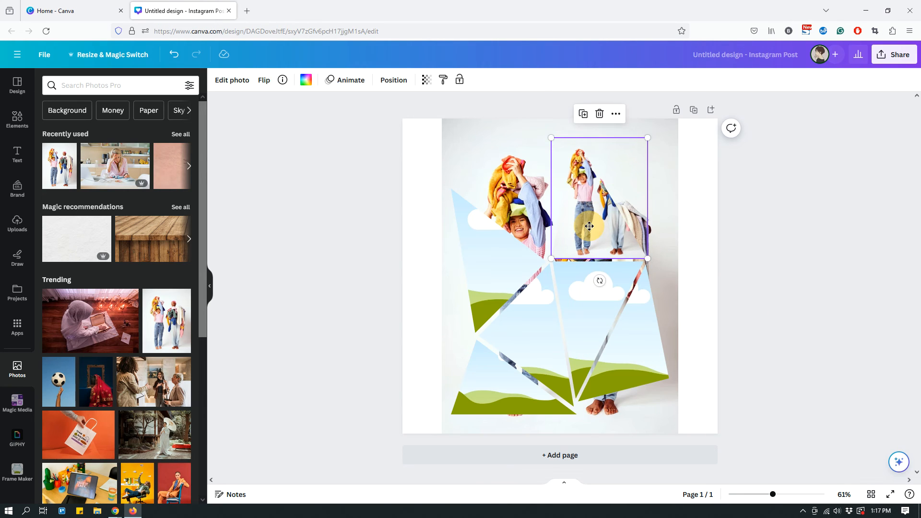
{"action": "double_click", "coordinate": [589, 229]}
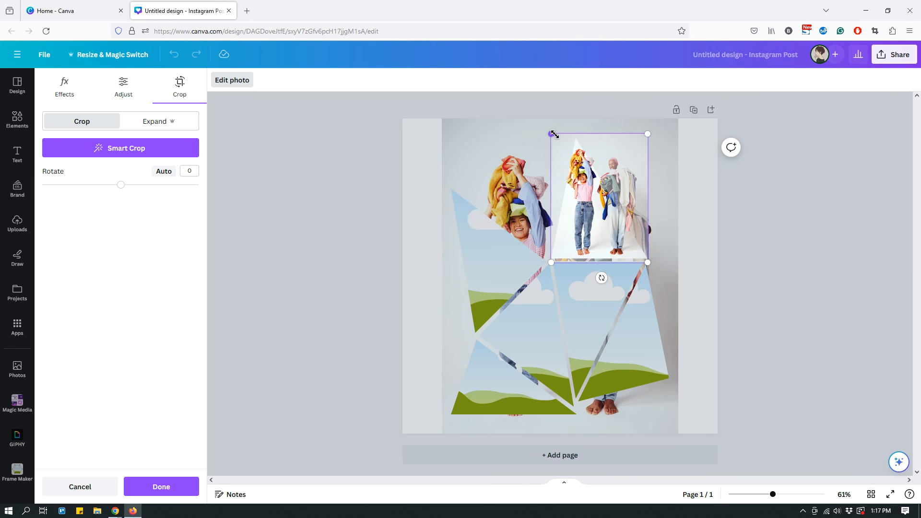
{"action": "left_click_drag", "start_coordinate": [552, 133], "coordinate": [539, 122]}
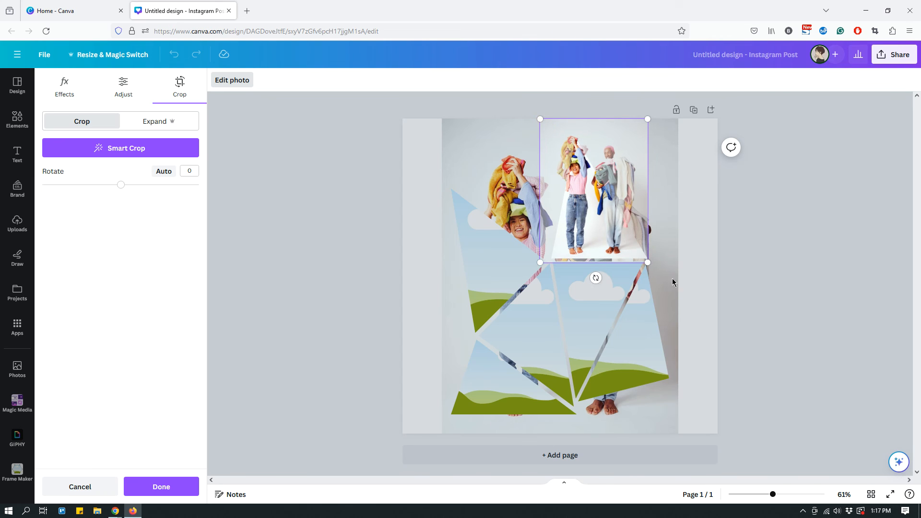
{"action": "left_click_drag", "start_coordinate": [648, 265], "coordinate": [676, 305]}
{"action": "left_click_drag", "start_coordinate": [540, 303], "coordinate": [450, 441]}
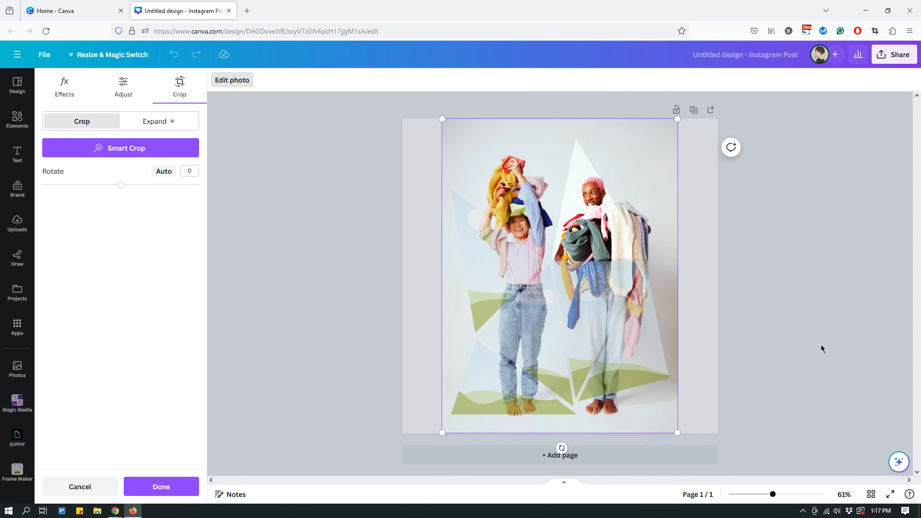
{"action": "left_click", "coordinate": [794, 293]}
{"action": "left_click", "coordinate": [794, 295]}
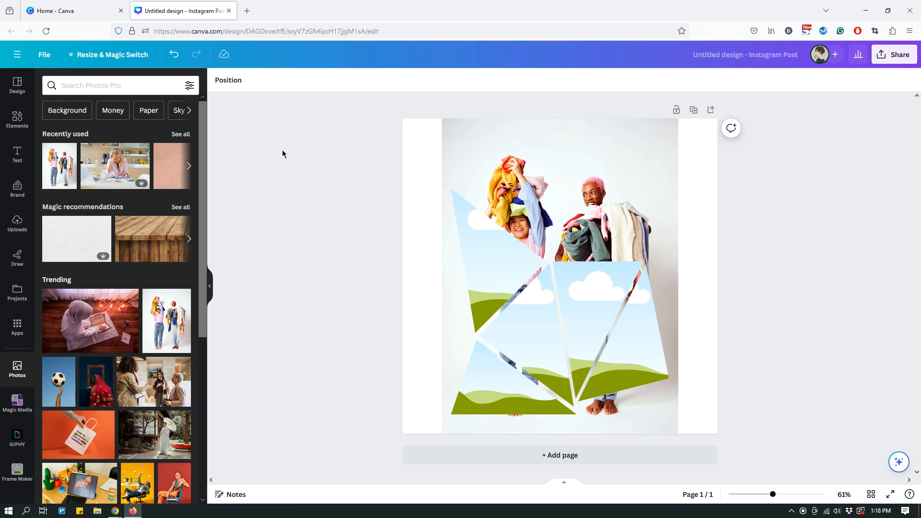
Fill the triangular frame on the collage's left edge with the same photo and scale its crop to line up with the background copy
{"action": "left_click_drag", "start_coordinate": [181, 316], "coordinate": [487, 268]}
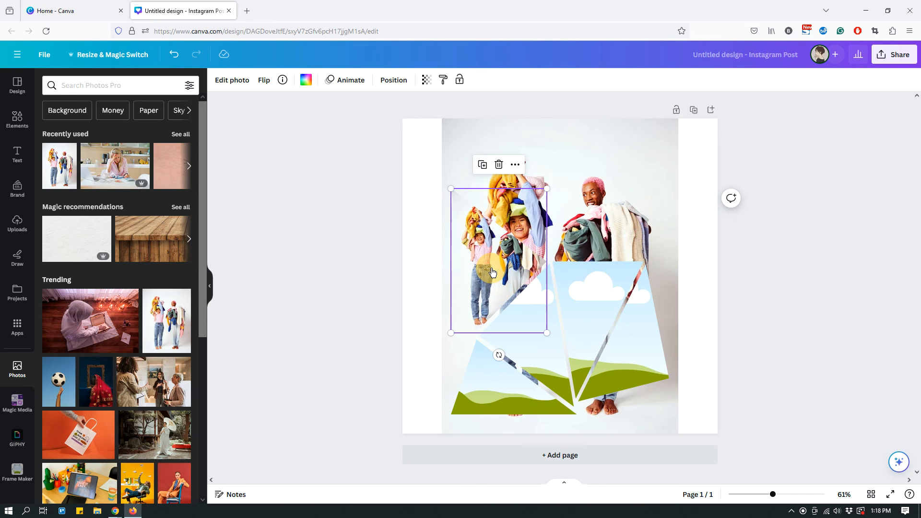
{"action": "double_click", "coordinate": [492, 272]}
{"action": "mouse_move", "coordinate": [447, 189]}
{"action": "left_mouse_down"}
{"action": "mouse_move", "coordinate": [438, 185]}
{"action": "mouse_move", "coordinate": [447, 190]}
{"action": "left_mouse_up"}
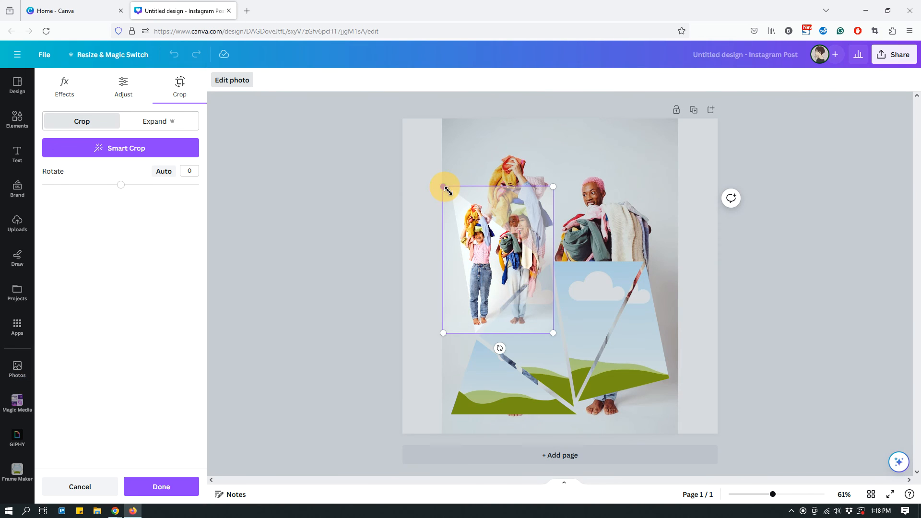
{"action": "left_click_drag", "start_coordinate": [553, 333], "coordinate": [633, 432]}
{"action": "left_click_drag", "start_coordinate": [629, 187], "coordinate": [662, 117]}
{"action": "left_click", "coordinate": [790, 201]}
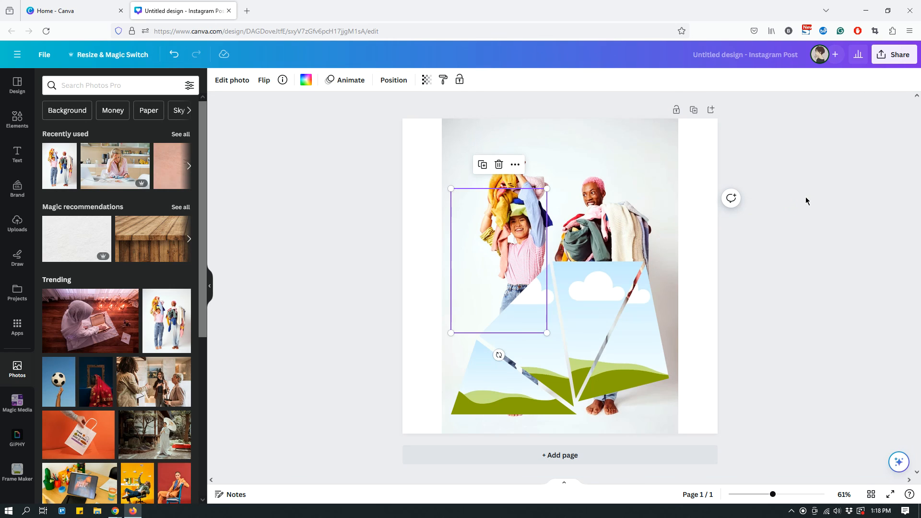
Place the same photo in the triangular frame over the first person's legs and enlarge it inside the frame to match the background photo
{"action": "left_click_drag", "start_coordinate": [173, 326], "coordinate": [547, 315]}
{"action": "double_click", "coordinate": [487, 296]}
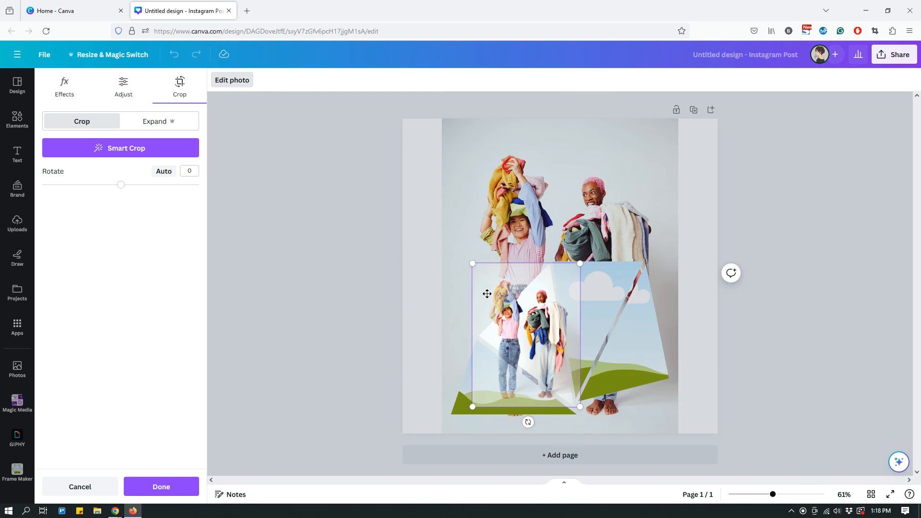
{"action": "left_click_drag", "start_coordinate": [473, 263], "coordinate": [438, 226]}
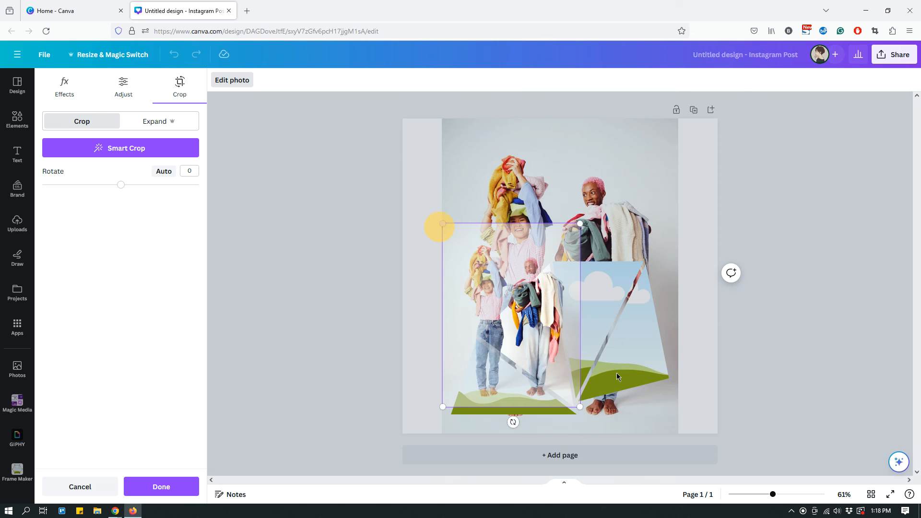
{"action": "left_click_drag", "start_coordinate": [581, 407], "coordinate": [600, 433]}
{"action": "left_click_drag", "start_coordinate": [599, 223], "coordinate": [676, 117]}
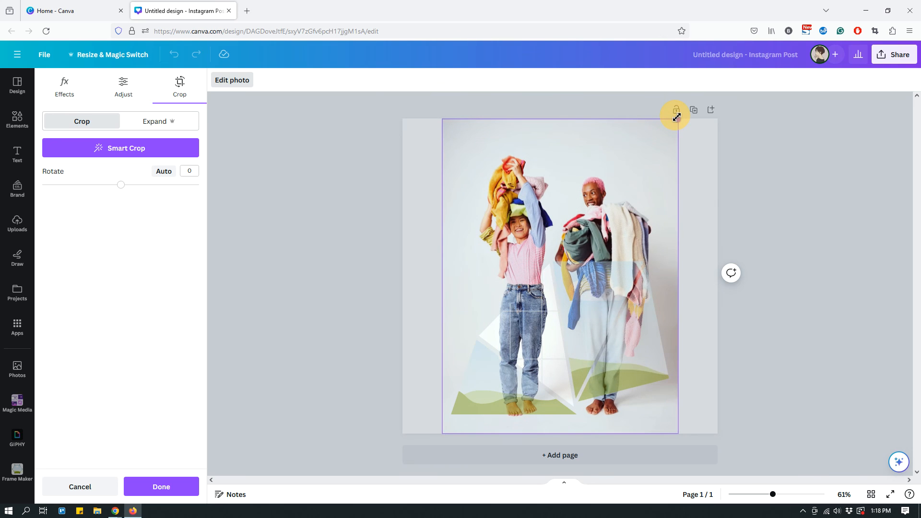
{"action": "left_click", "coordinate": [823, 167]}
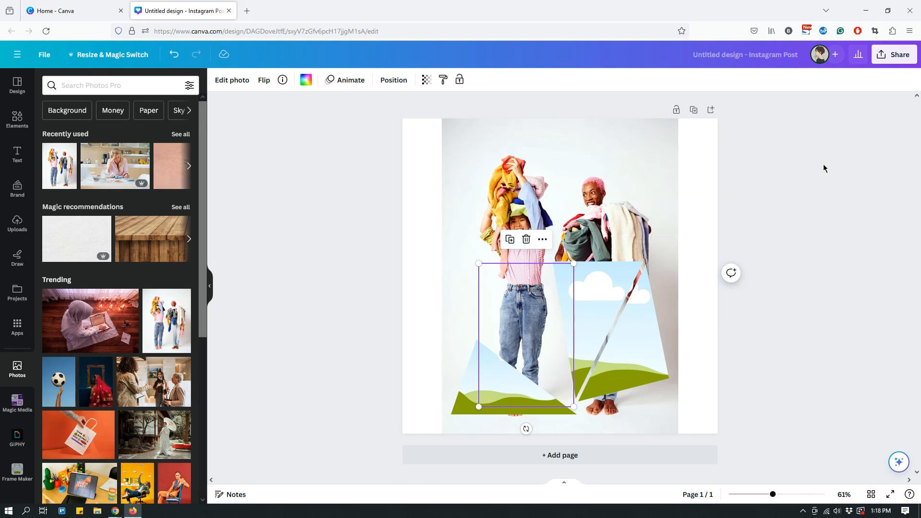
Fill the lower-left triangular frame with the same photo and enlarge and reposition its crop to coincide with the background photo
{"action": "left_click_drag", "start_coordinate": [185, 324], "coordinate": [460, 400]}
{"action": "left_click", "coordinate": [759, 402]}
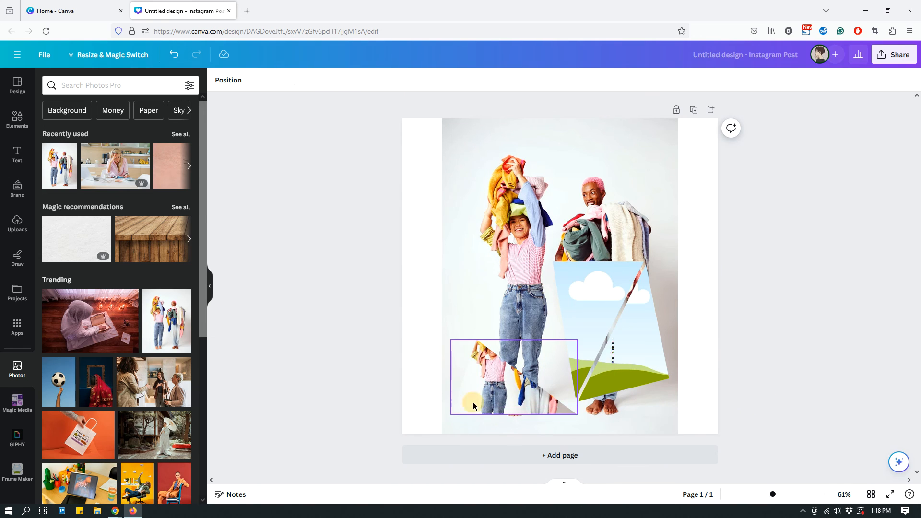
{"action": "double_click", "coordinate": [473, 402]}
{"action": "left_click_drag", "start_coordinate": [450, 293], "coordinate": [442, 282]}
{"action": "left_click_drag", "start_coordinate": [510, 310], "coordinate": [510, 283]}
{"action": "left_click_drag", "start_coordinate": [578, 253], "coordinate": [673, 112]}
{"action": "left_click", "coordinate": [787, 162]}
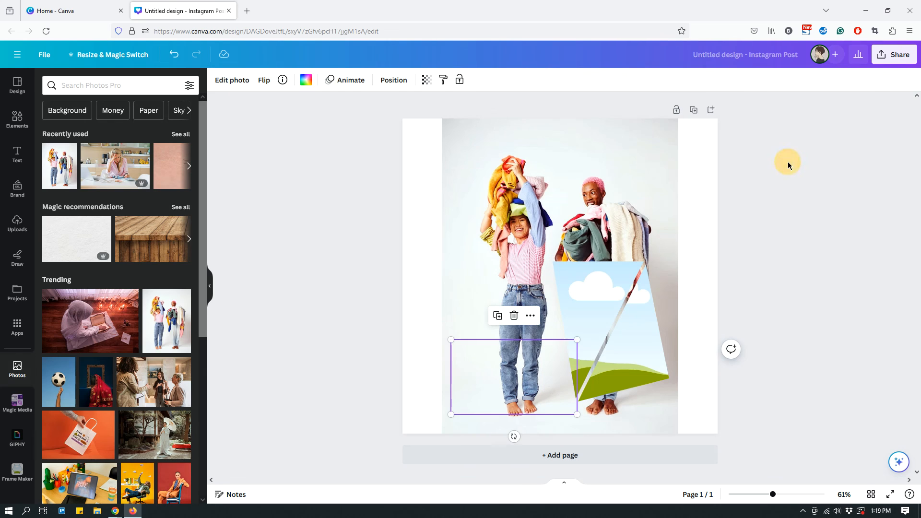
Put the same photo in the downward-pointing triangular frame below the second person's clothes pile and align its crop with the background photo
{"action": "left_click_drag", "start_coordinate": [156, 335], "coordinate": [573, 287]}
{"action": "left_click", "coordinate": [571, 281]}
{"action": "double_click", "coordinate": [571, 278]}
{"action": "left_click_drag", "start_coordinate": [547, 262], "coordinate": [434, 129]}
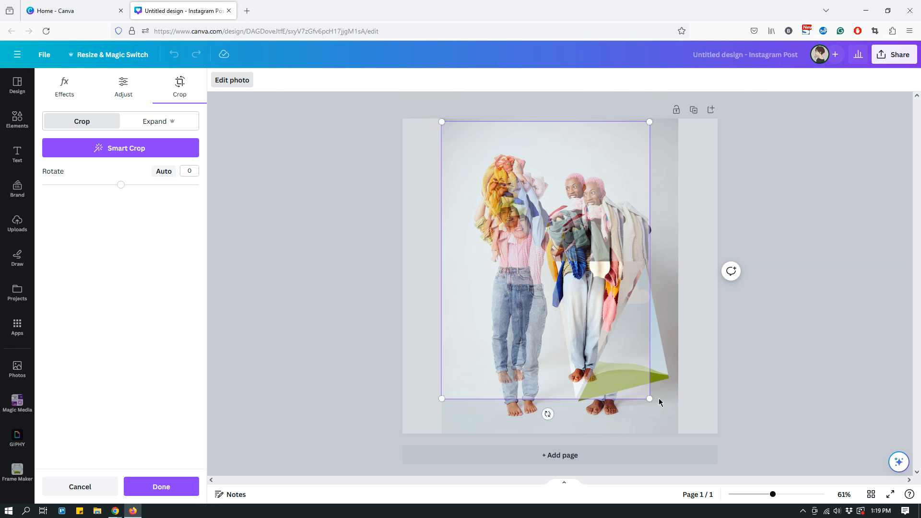
{"action": "left_click_drag", "start_coordinate": [650, 399], "coordinate": [675, 432]}
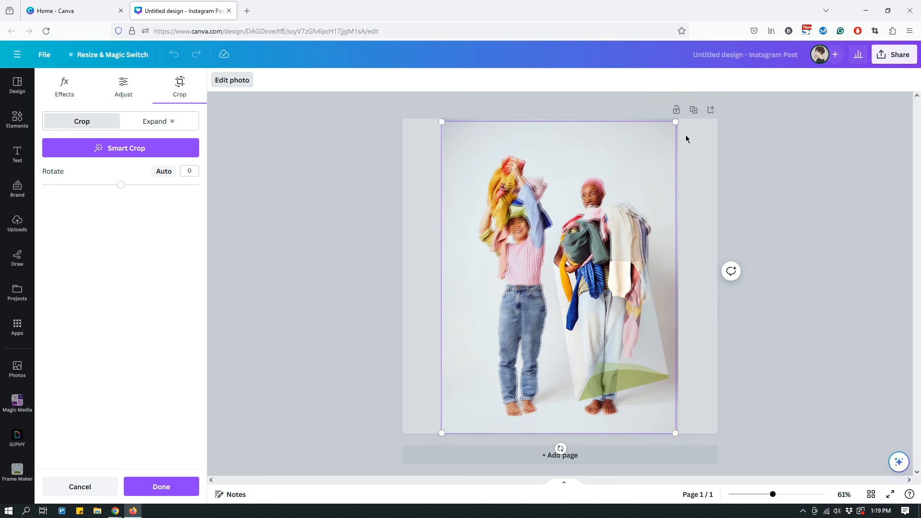
{"action": "left_click_drag", "start_coordinate": [676, 124], "coordinate": [676, 121]}
{"action": "left_click", "coordinate": [767, 179]}
{"action": "left_click", "coordinate": [768, 180]}
Fill the last empty triangular frame, at the lower right, with the same photo and scale its crop to the background photo's full extent
{"action": "left_click_drag", "start_coordinate": [175, 321], "coordinate": [617, 356]}
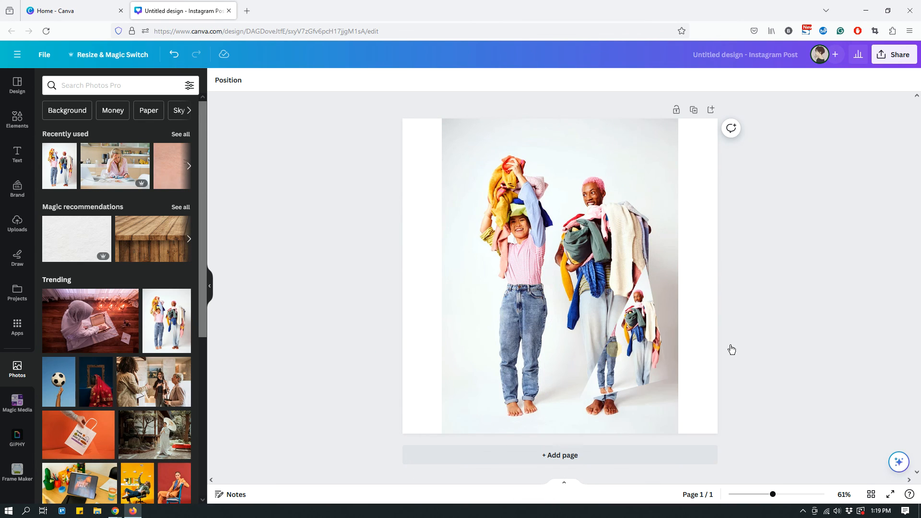
{"action": "left_click", "coordinate": [625, 357]}
{"action": "double_click", "coordinate": [625, 357]}
{"action": "left_click_drag", "start_coordinate": [579, 264], "coordinate": [427, 148]}
{"action": "left_click_drag", "start_coordinate": [679, 403], "coordinate": [682, 407]}
{"action": "left_click_drag", "start_coordinate": [466, 407], "coordinate": [449, 437]}
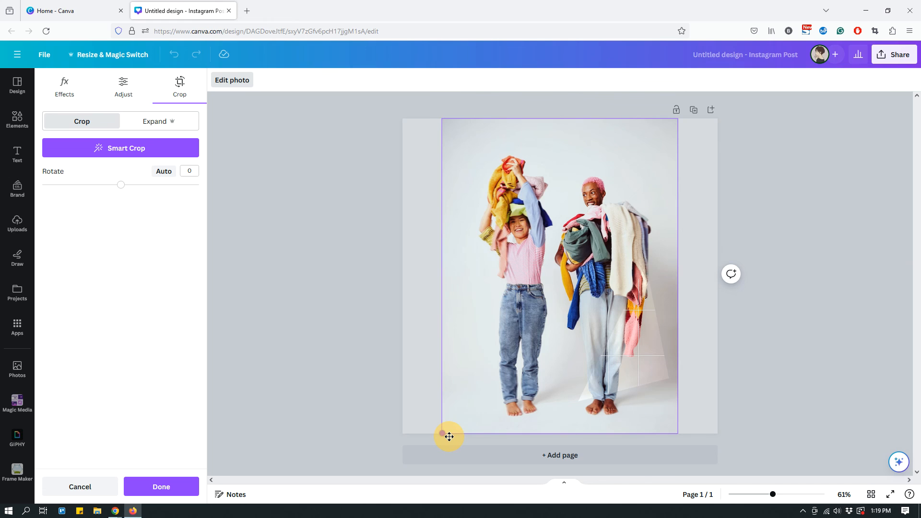
{"action": "left_click", "coordinate": [758, 376]}
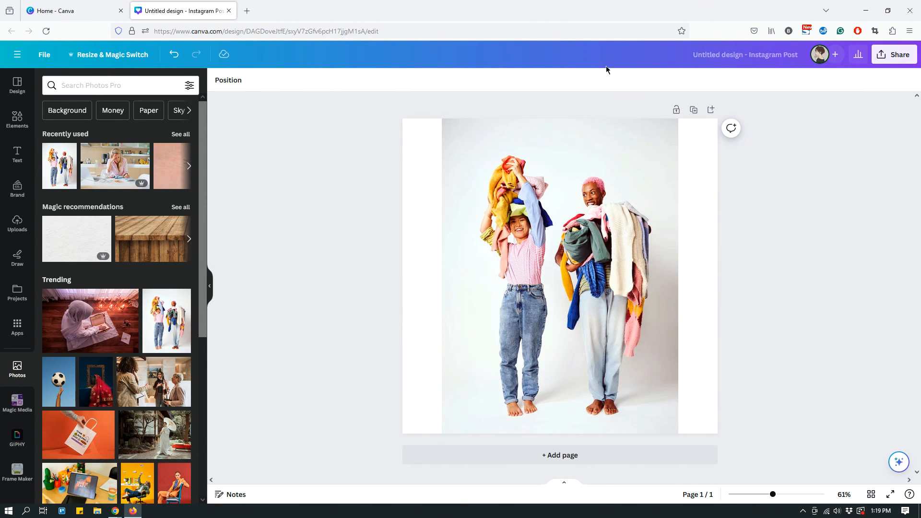
Delete the full-height background photo, leaving only the photo-filled triangular frames on the page
{"action": "left_click", "coordinate": [443, 124]}
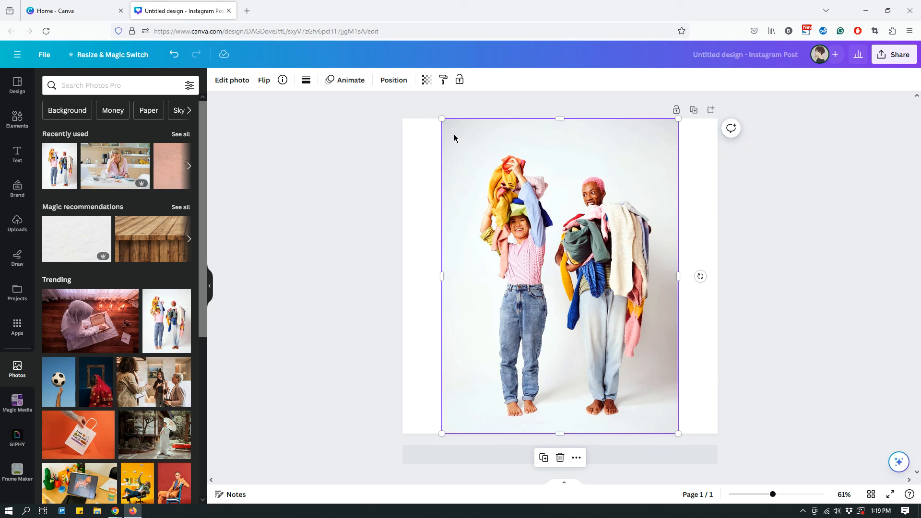
{"action": "key", "text": "Delete"}
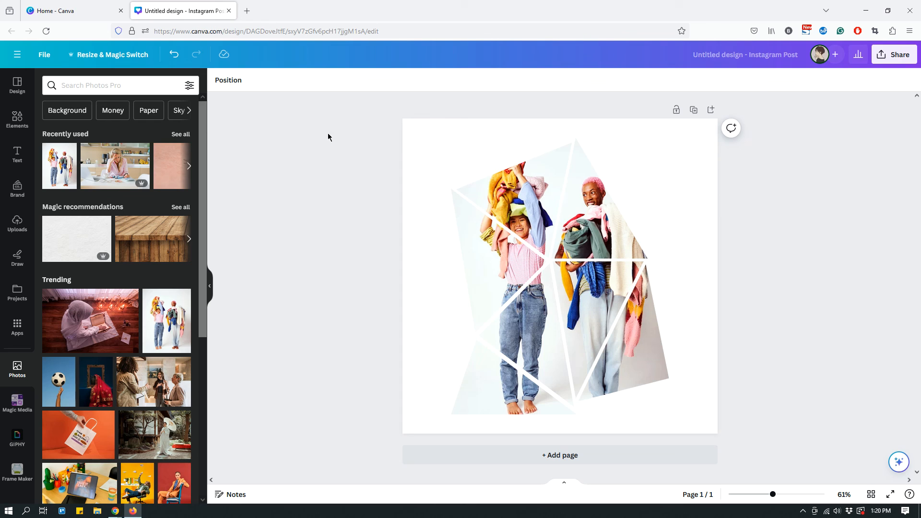
Try the brand palette's dark red as the page background and remove that background color again
{"action": "left_click", "coordinate": [410, 139]}
{"action": "left_click", "coordinate": [218, 80]}
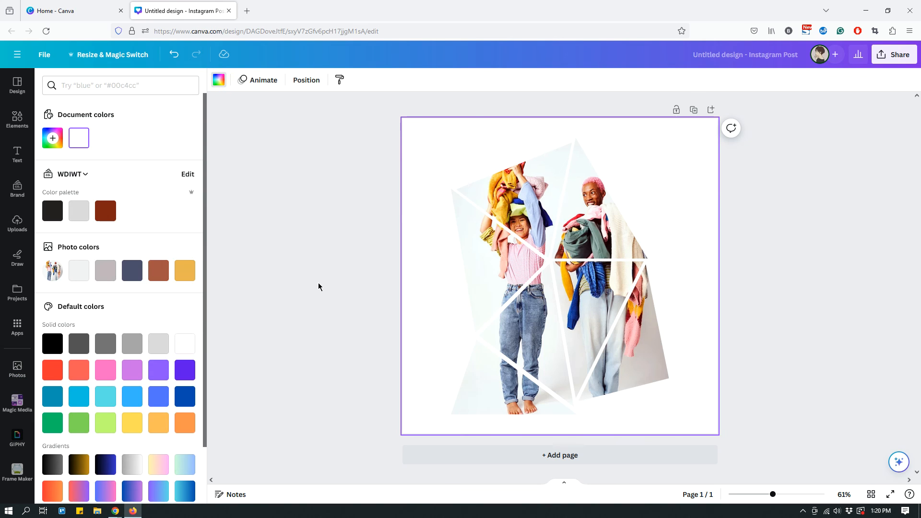
{"action": "left_click", "coordinate": [105, 214]}
{"action": "left_click", "coordinate": [760, 229]}
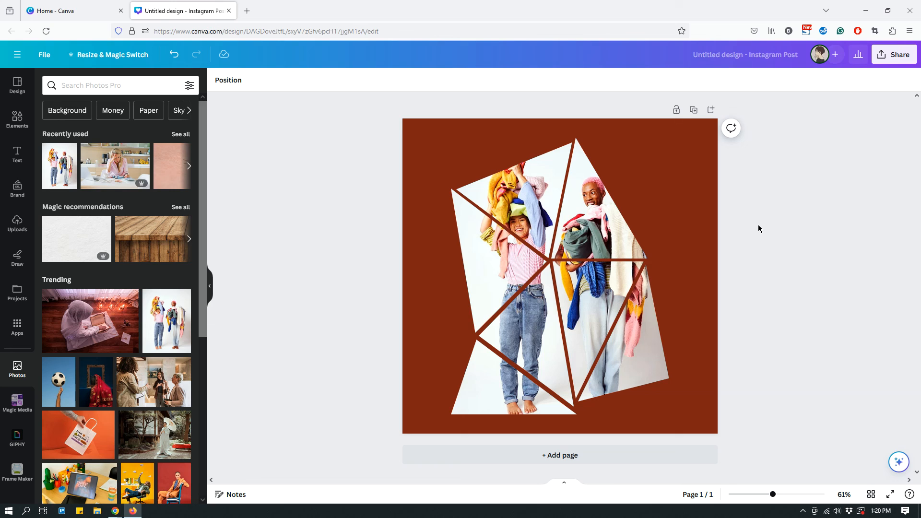
{"action": "left_click", "coordinate": [677, 145]}
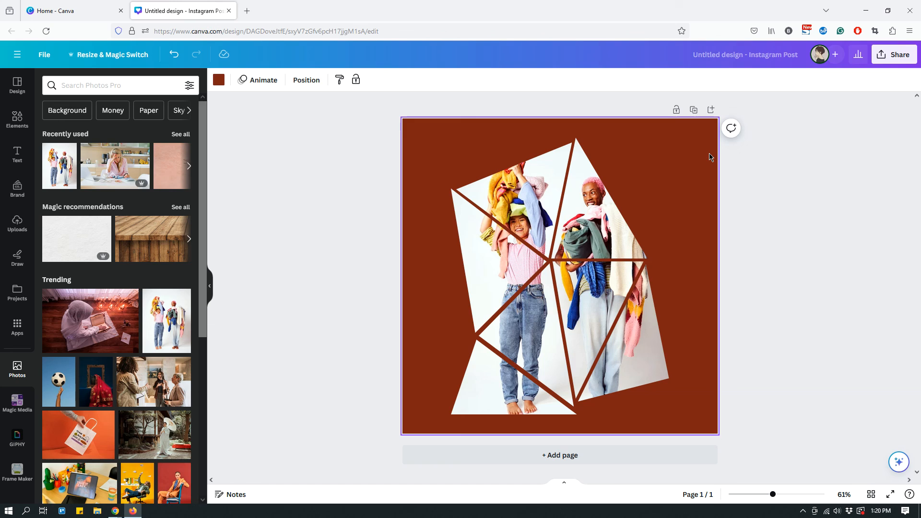
{"action": "key", "text": "Delete"}
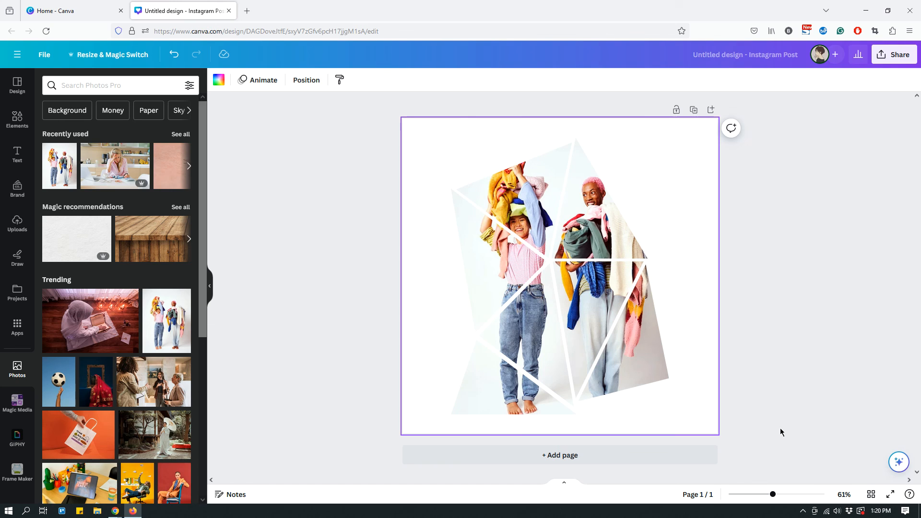
Download the design as a PNG with a transparent background and open the downloaded file Untitled design.png
{"action": "left_click", "coordinate": [897, 54]}
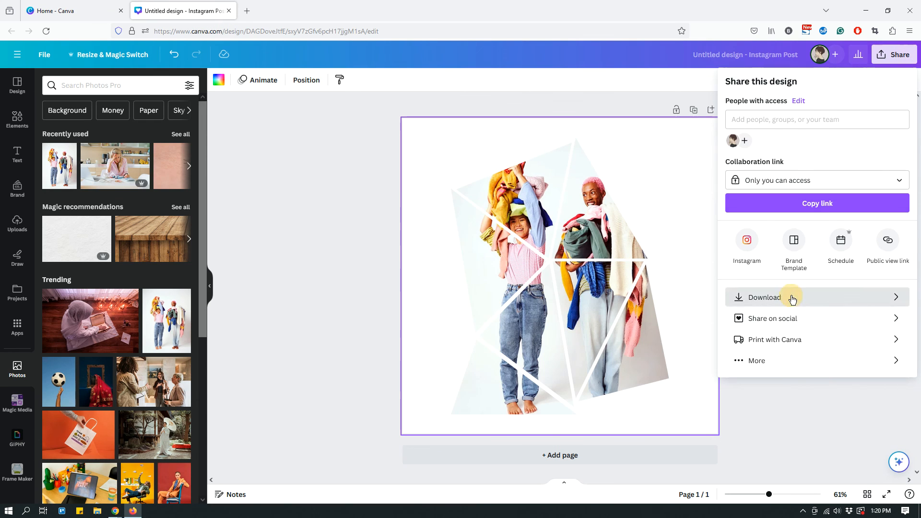
{"action": "left_click", "coordinate": [790, 297]}
{"action": "left_click", "coordinate": [733, 182]}
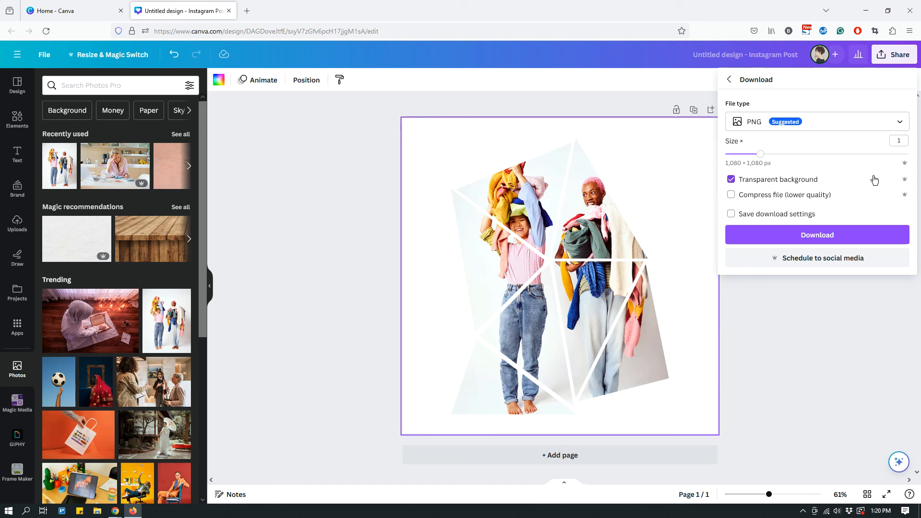
{"action": "left_click", "coordinate": [790, 239]}
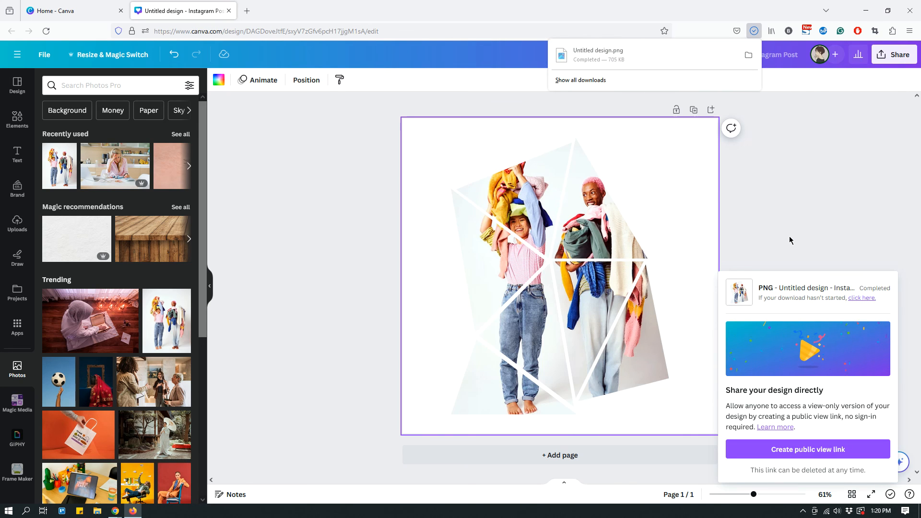
{"action": "left_click", "coordinate": [605, 53]}
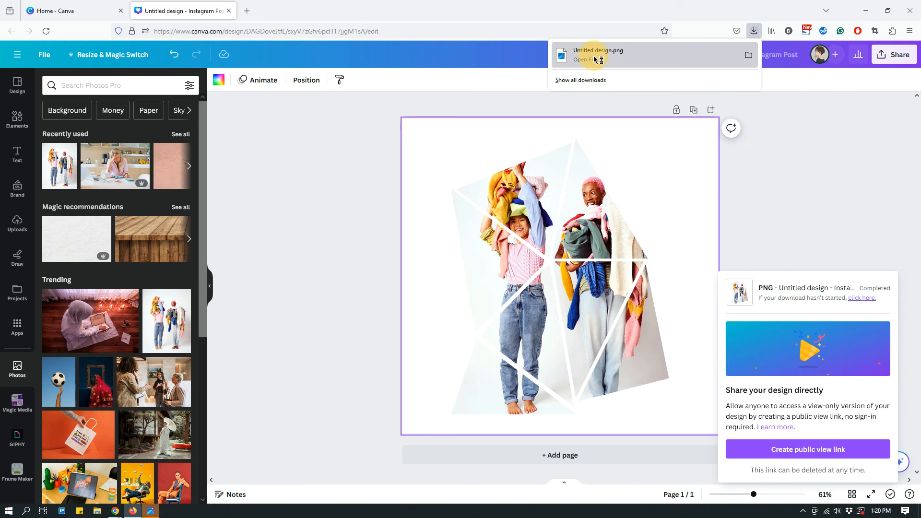